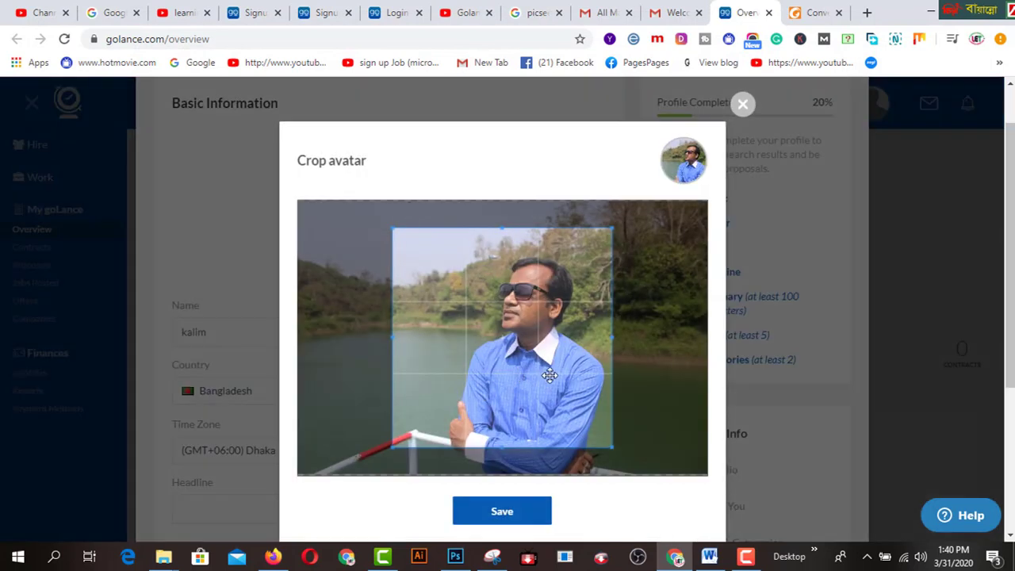
# - Reposition the avatar crop area around the person in the photo and save the cropped profile picture
pyautogui.moveTo(549, 376); pyautogui.dragTo(568, 398)
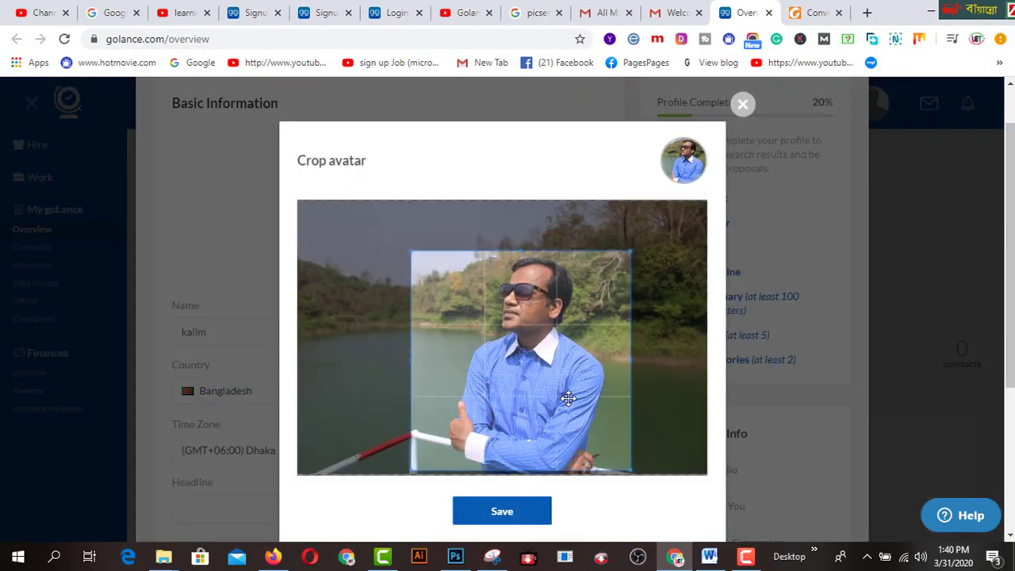
pyautogui.click(507, 518)
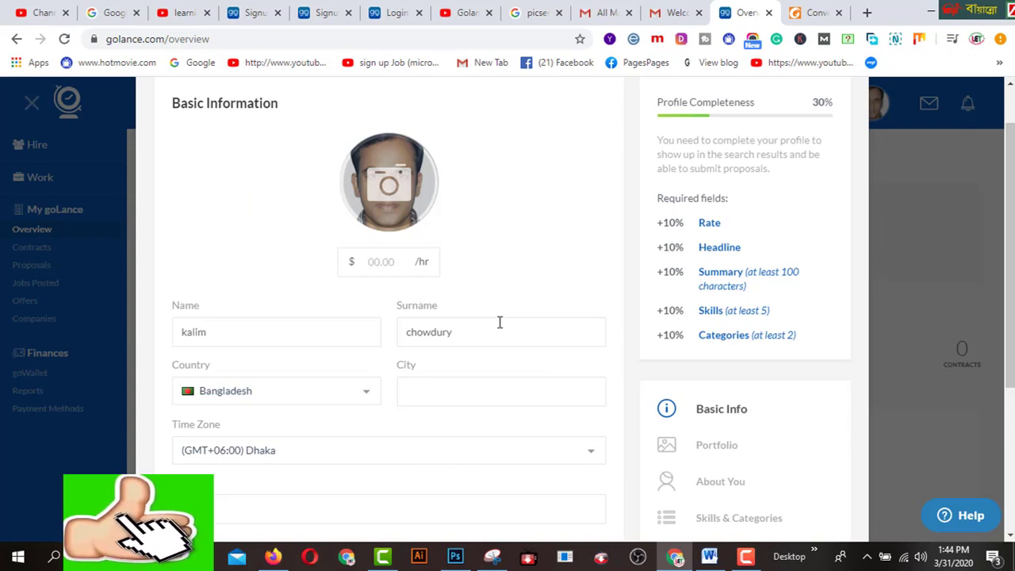
# - Set the hourly rate to $10 and the city to chittagong in the basic information
pyautogui.click(403, 265)
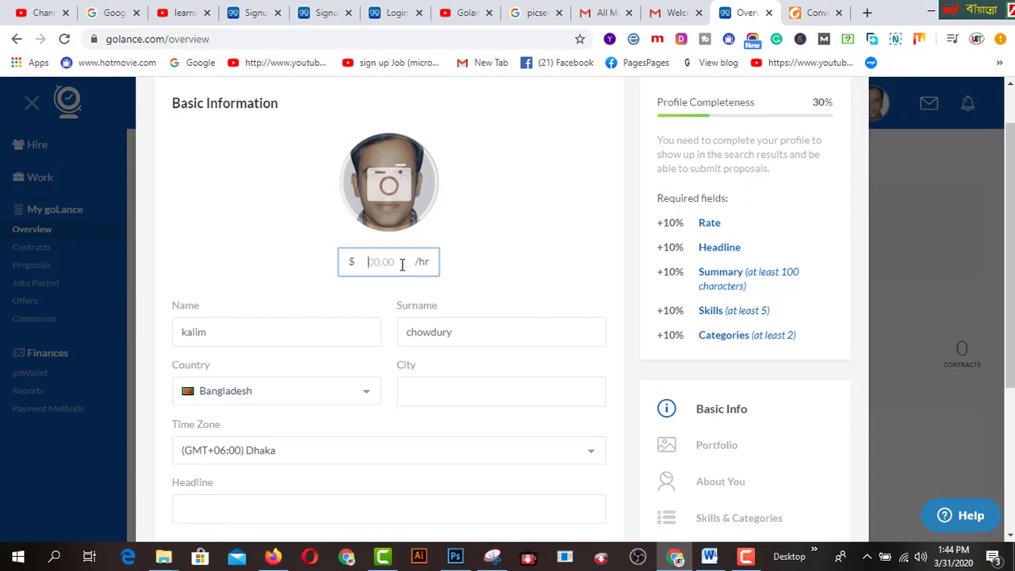
pyautogui.write('10')
pyautogui.click(405, 389)
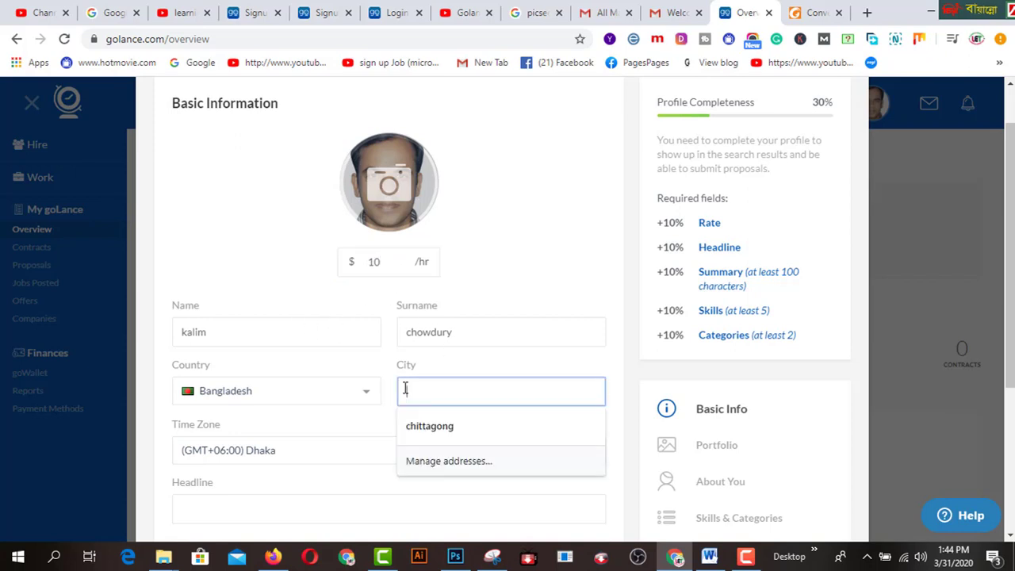
pyautogui.click(413, 424)
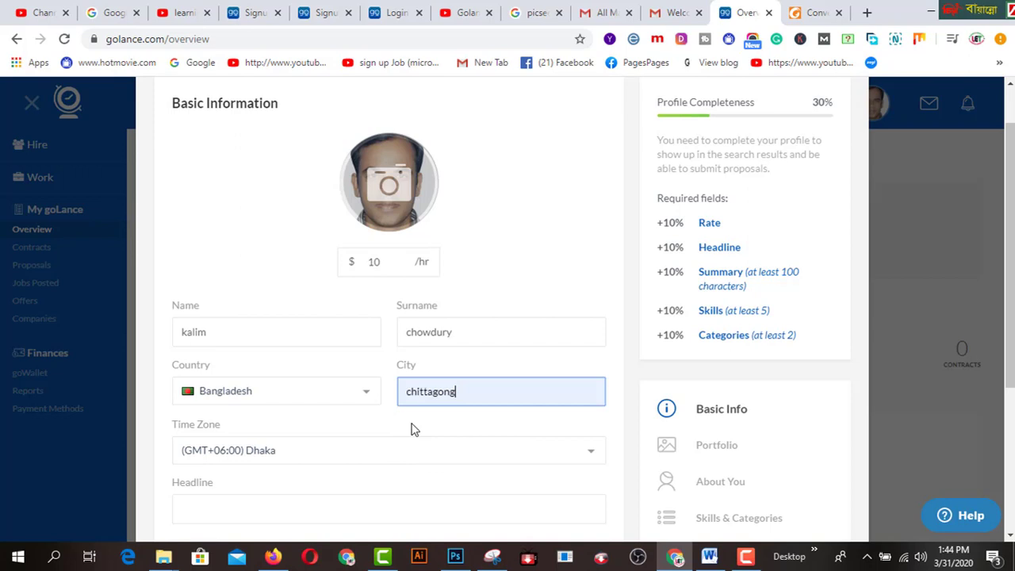
# - Enter "DATA ANALYTICS" as the profile headline, keep the Dhaka time zone, and save the basic information
pyautogui.scroll(-1, 366, 383)
pyautogui.click(366, 382)
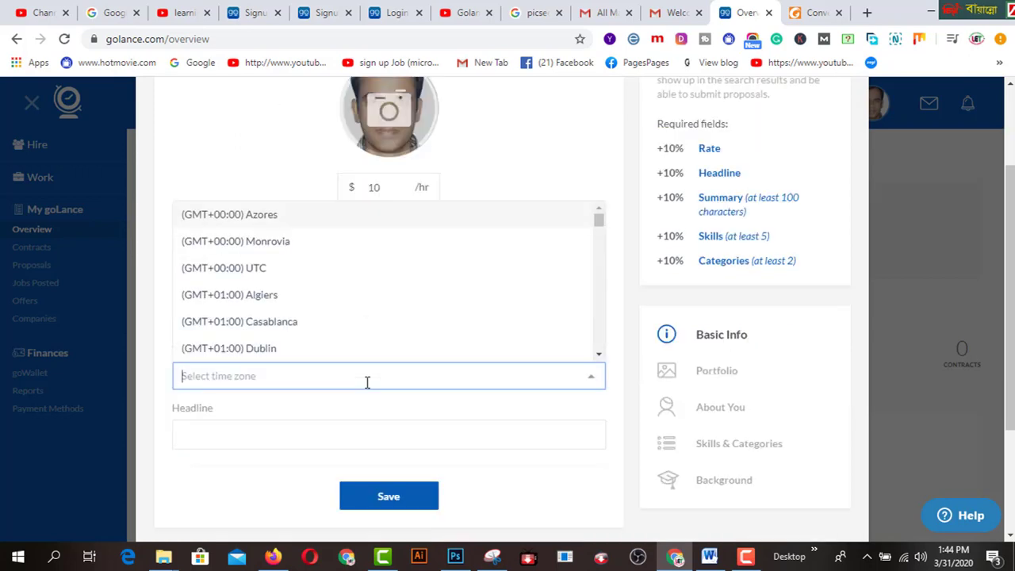
pyautogui.scroll(-2, 367, 382)
pyautogui.click(307, 278)
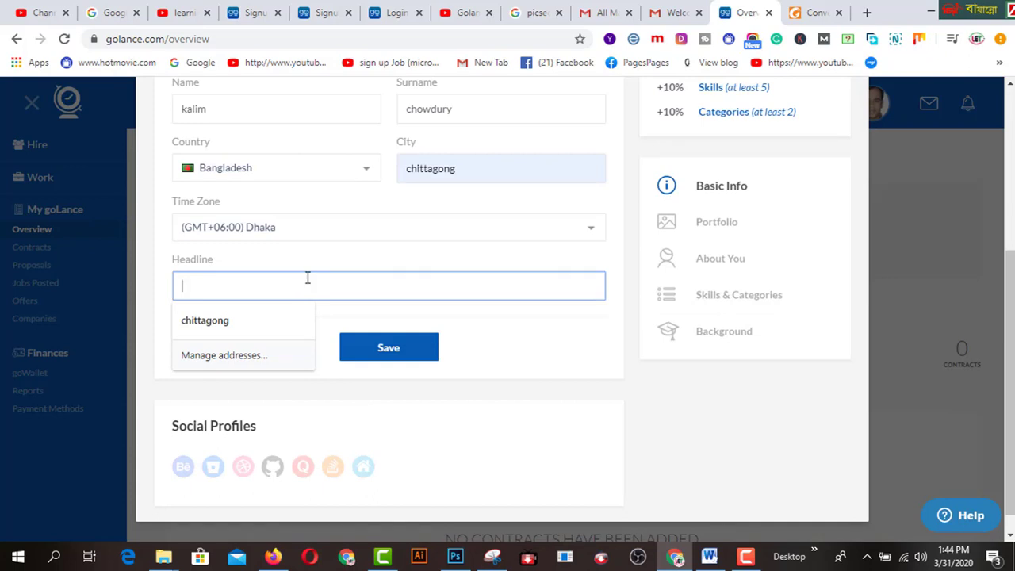
pyautogui.write('DATA ANALYTICS')
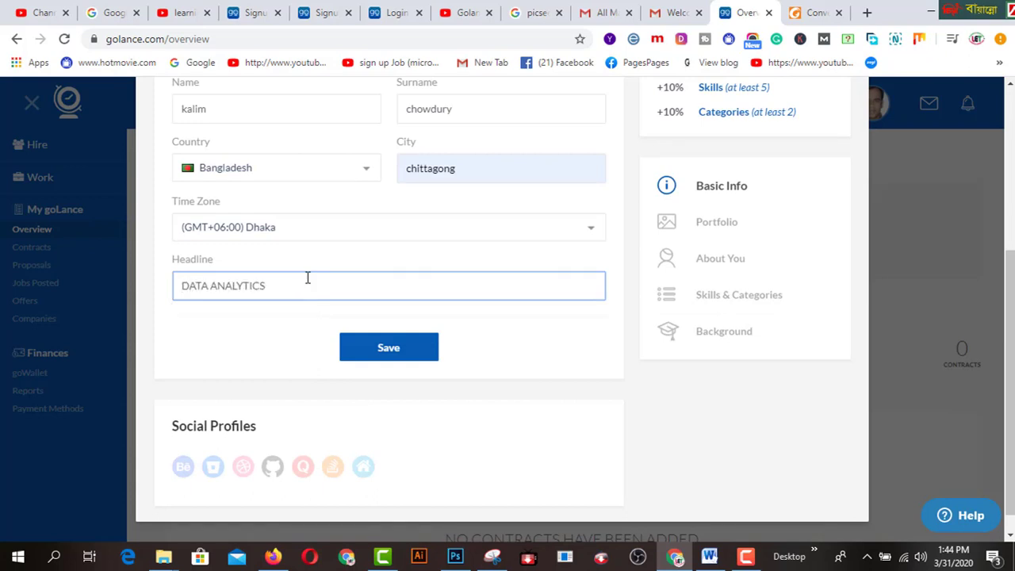
pyautogui.click(379, 351)
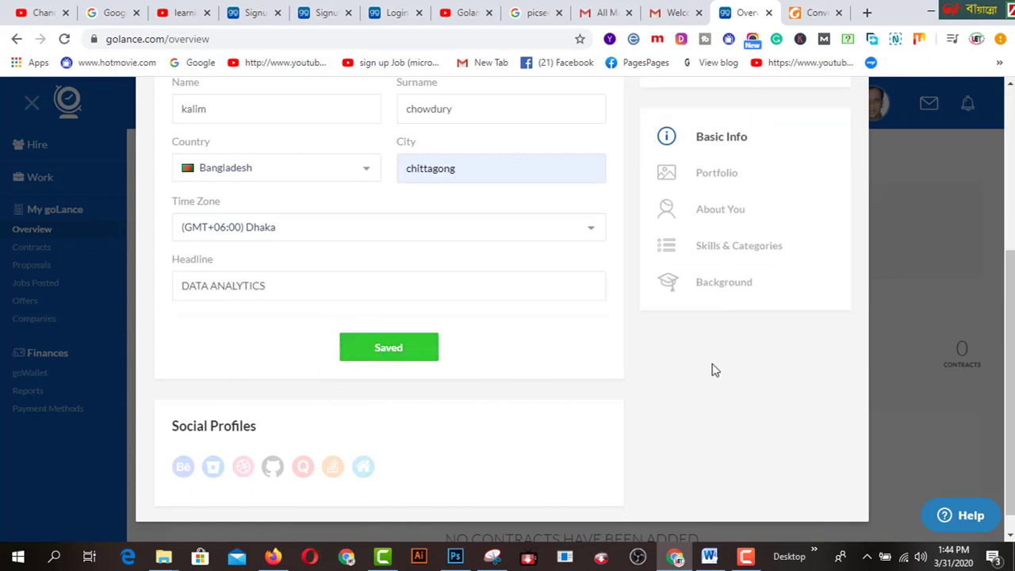
# - Open the Portfolio section of the profile and start a new project
pyautogui.scroll(2, 800, 370)
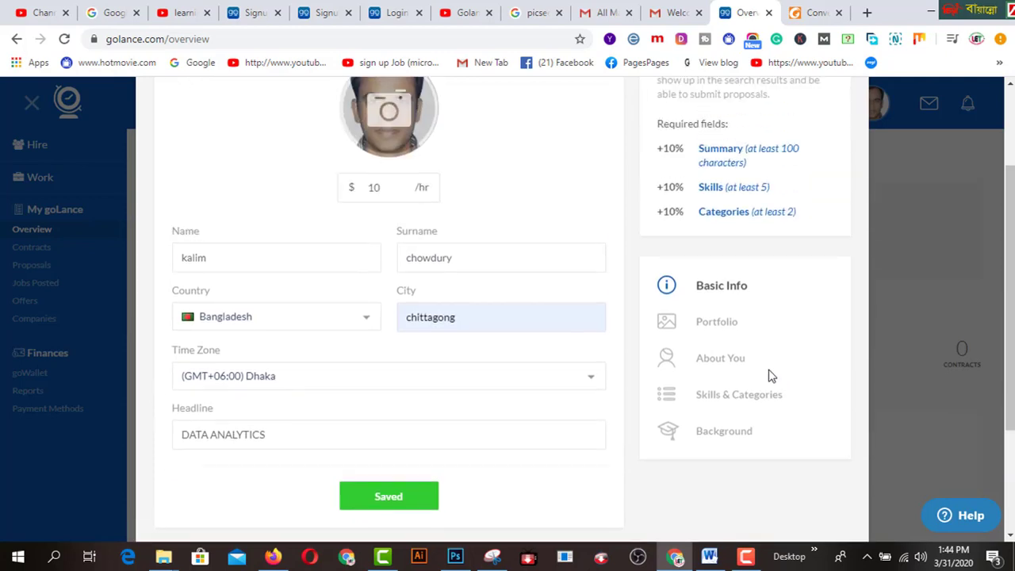
pyautogui.click(716, 322)
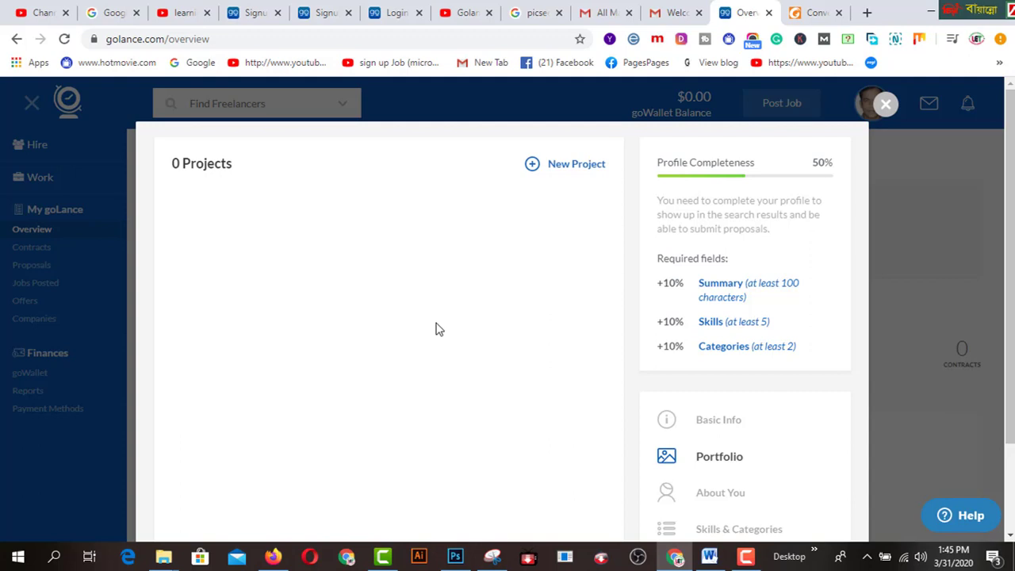
pyautogui.scroll(-2, 435, 328)
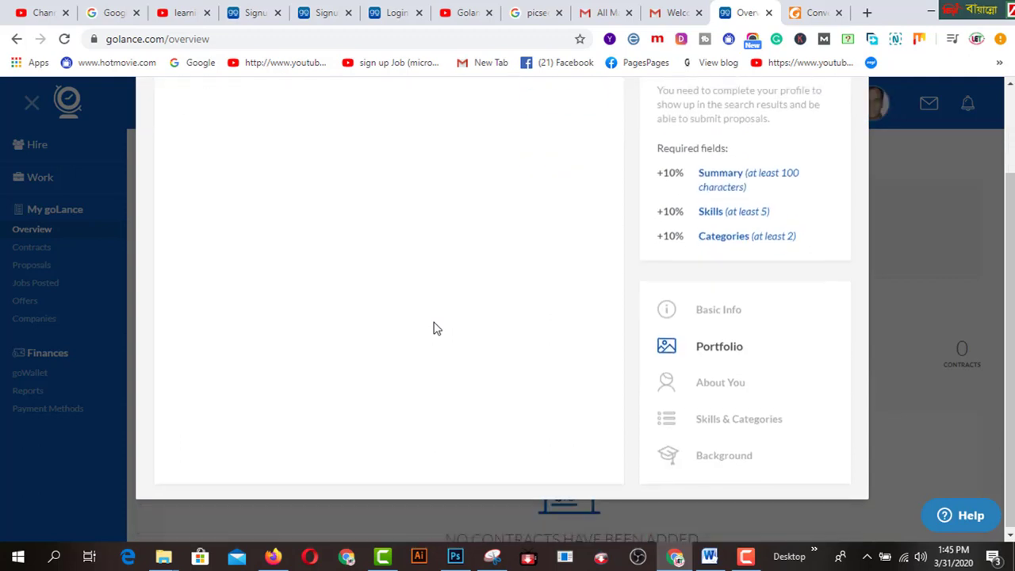
pyautogui.scroll(2, 435, 329)
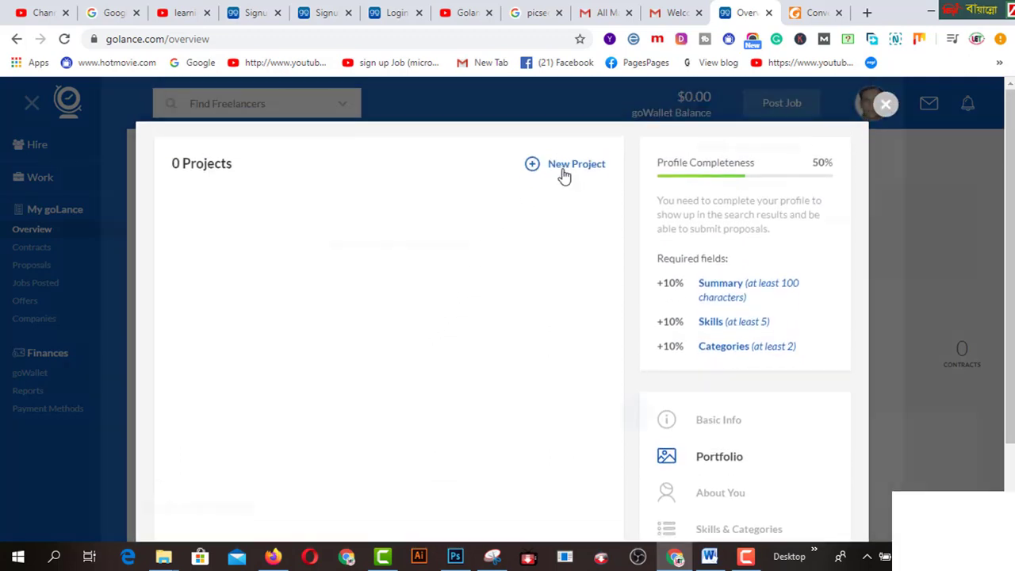
pyautogui.click(565, 173)
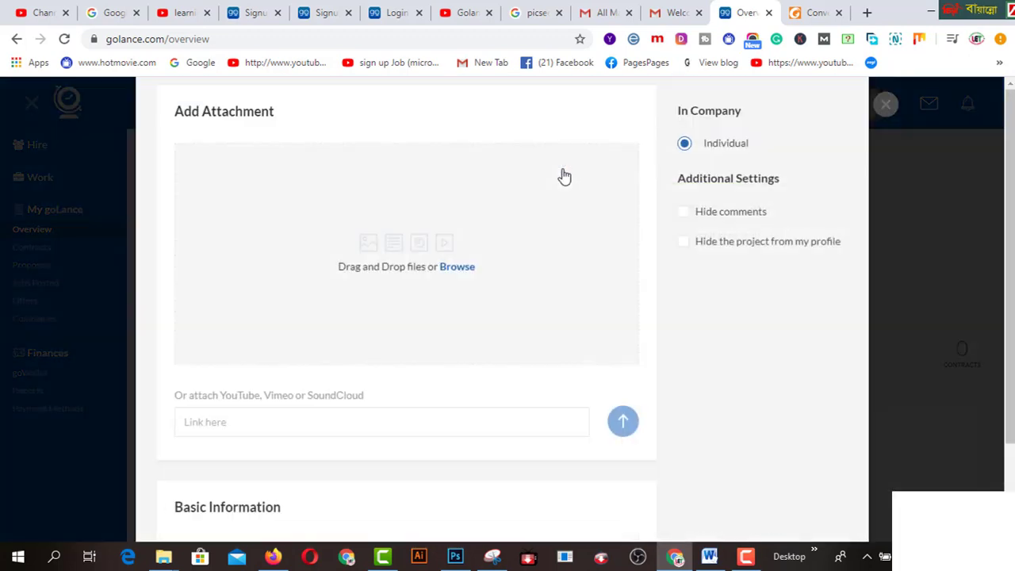
# - Attach the Excell image from the Desktop folder to the new portfolio project
pyautogui.click(458, 268)
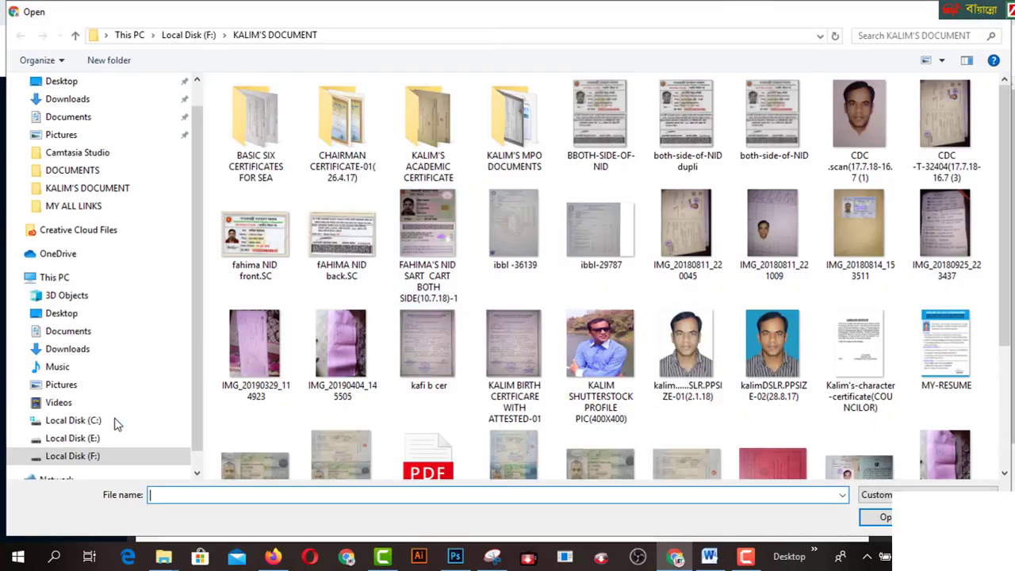
pyautogui.click(61, 313)
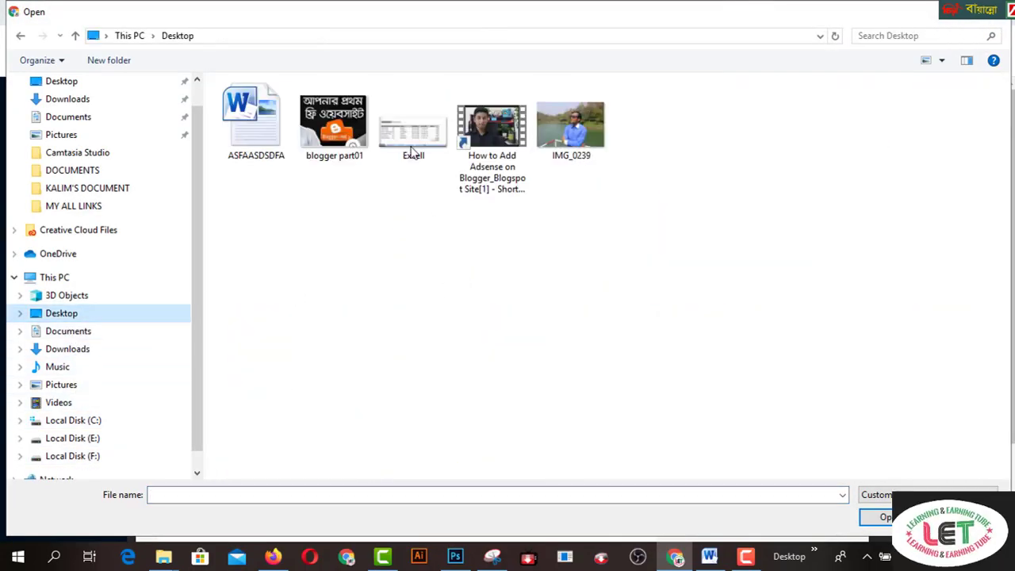
pyautogui.click(414, 135)
pyautogui.doubleClick(413, 131)
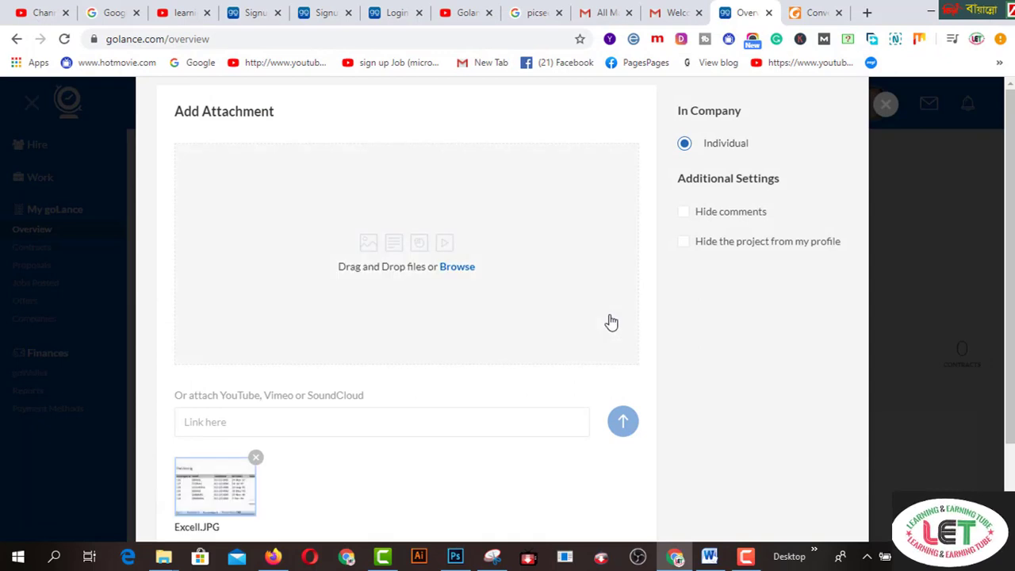
# - Enter "DATA ANALYTICS" as the title of the portfolio project
pyautogui.scroll(-2, 589, 340)
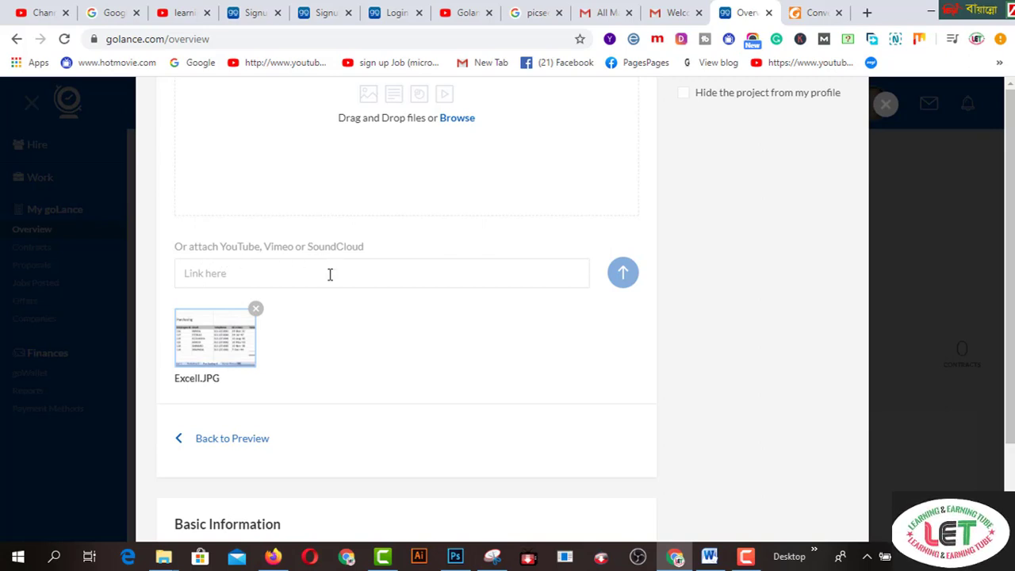
pyautogui.scroll(-3, 367, 370)
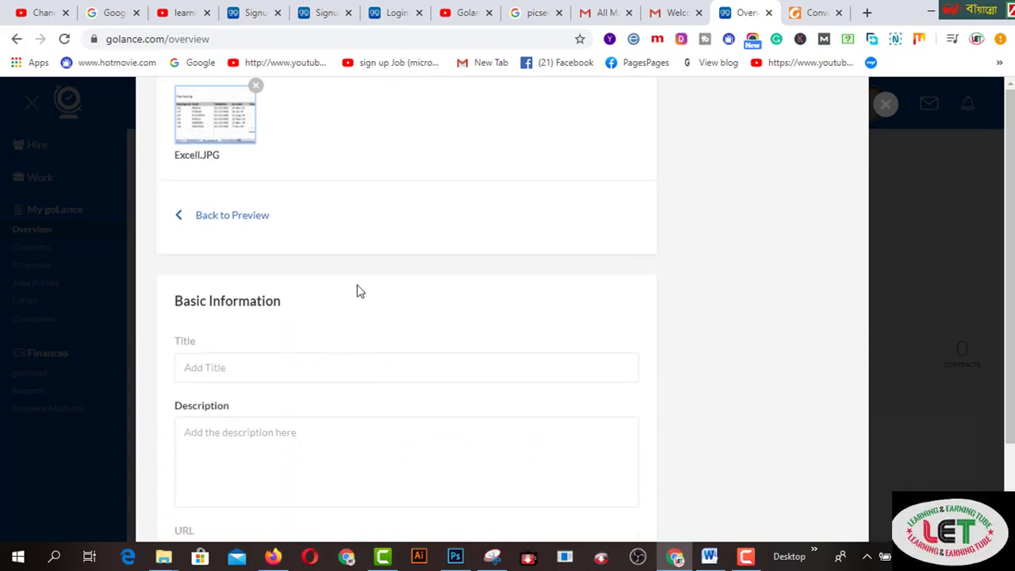
pyautogui.scroll(2, 356, 290)
pyautogui.scroll(-2, 328, 342)
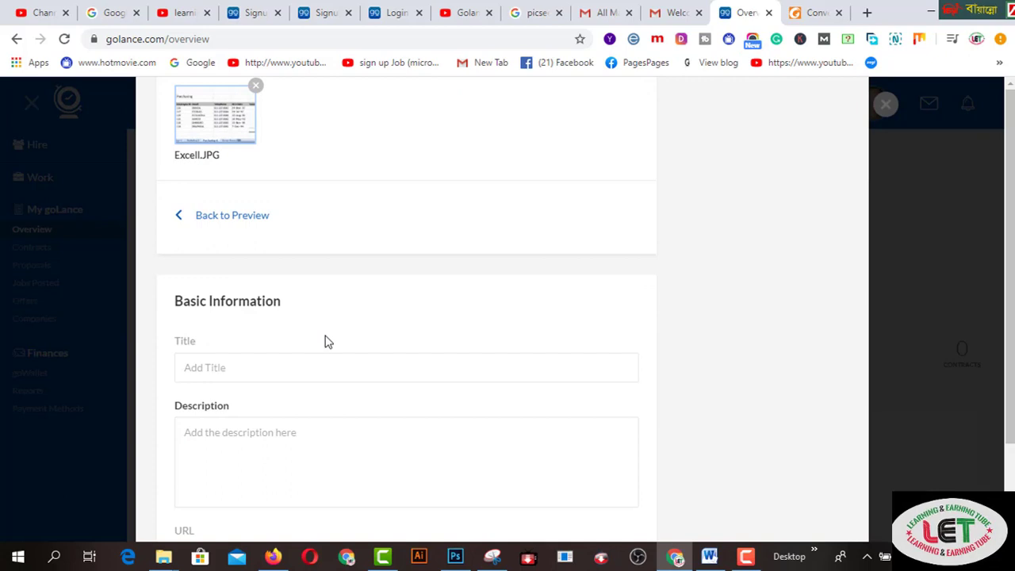
pyautogui.scroll(-1, 327, 341)
pyautogui.click(327, 294)
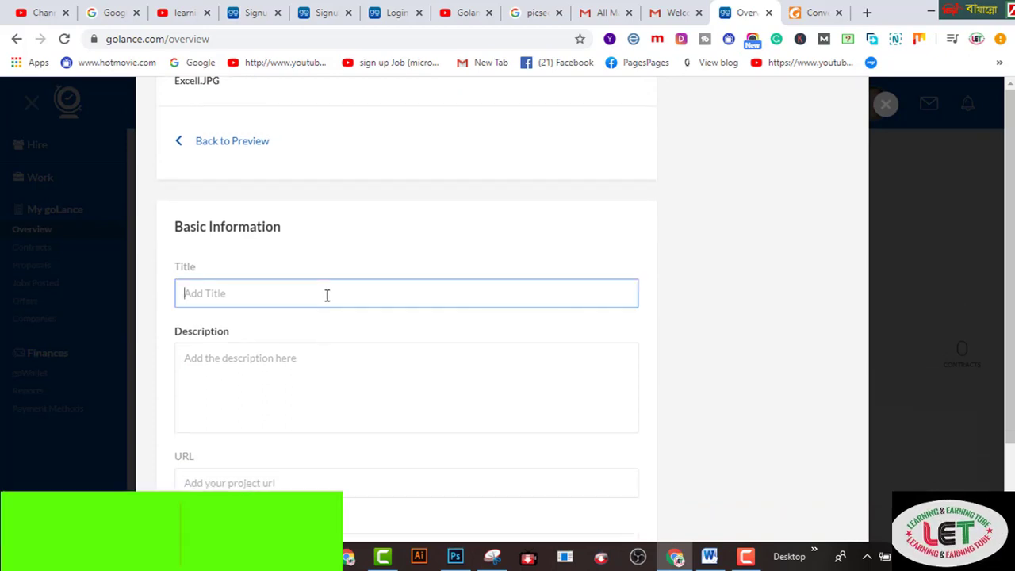
pyautogui.write('DA')
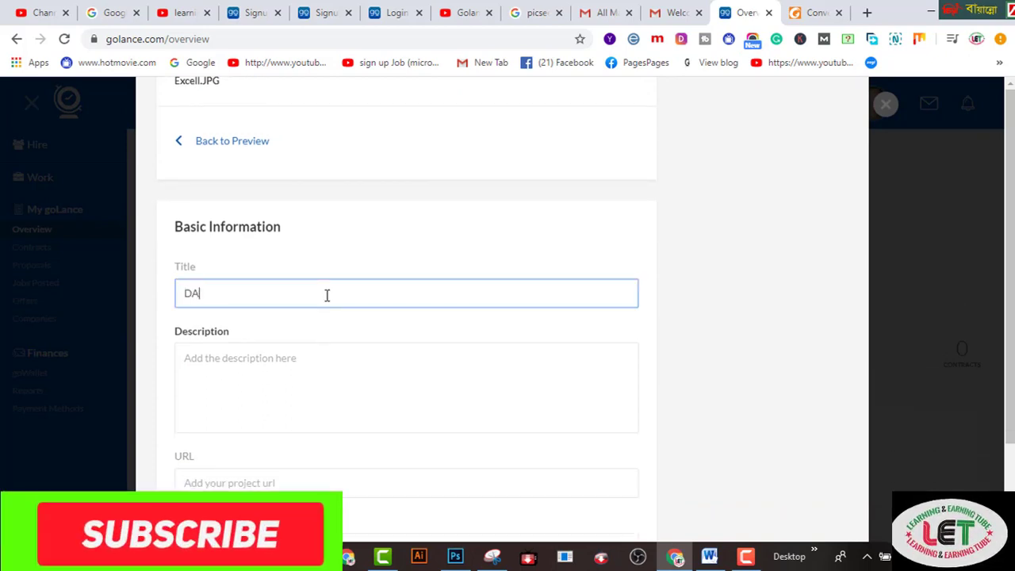
pyautogui.write('TA ANALYTICS')
# - Enter the project description "I AM A PROFESSIONAL DATA ANALYTICS. I HAVE BEEN WORKING PROFESSIONAL DATA ANALYTICS SINCE 2015."
pyautogui.click(302, 378)
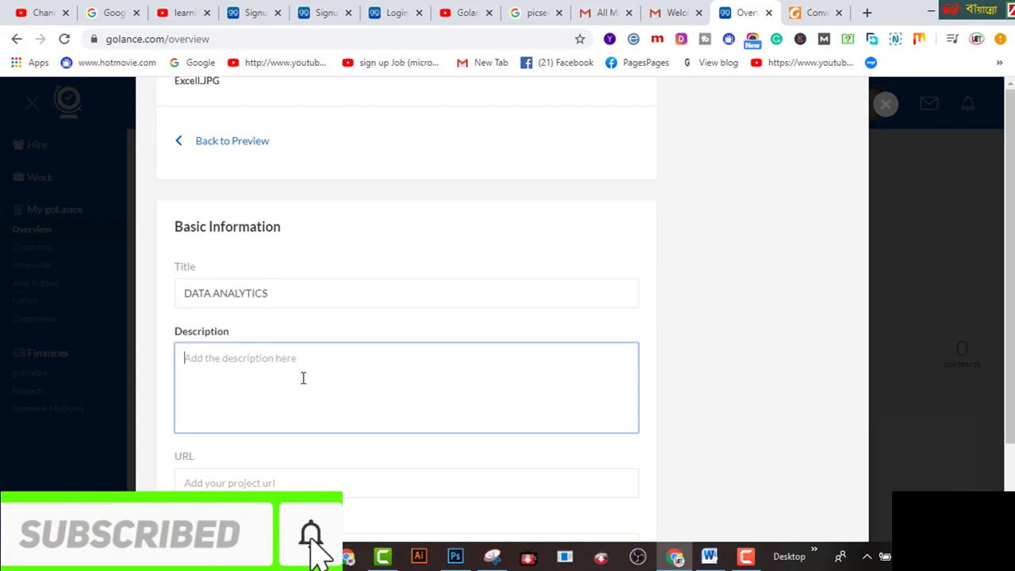
pyautogui.write('I AM A PROFESSIONAL DATA ANALYTICS. HAVE has BEEN WORKING HERE SINCE2015')
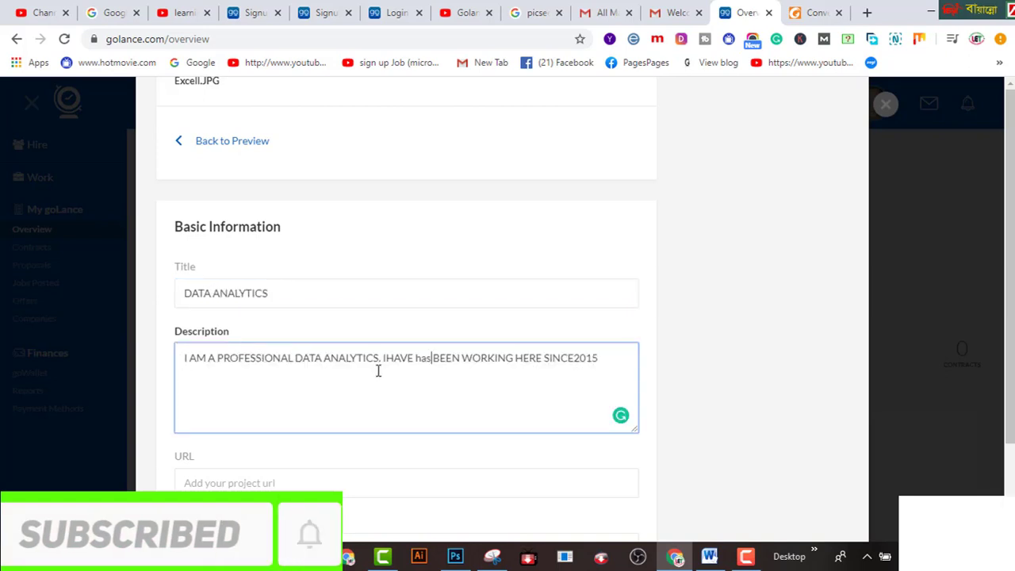
pyautogui.click(385, 357)
pyautogui.write('I')
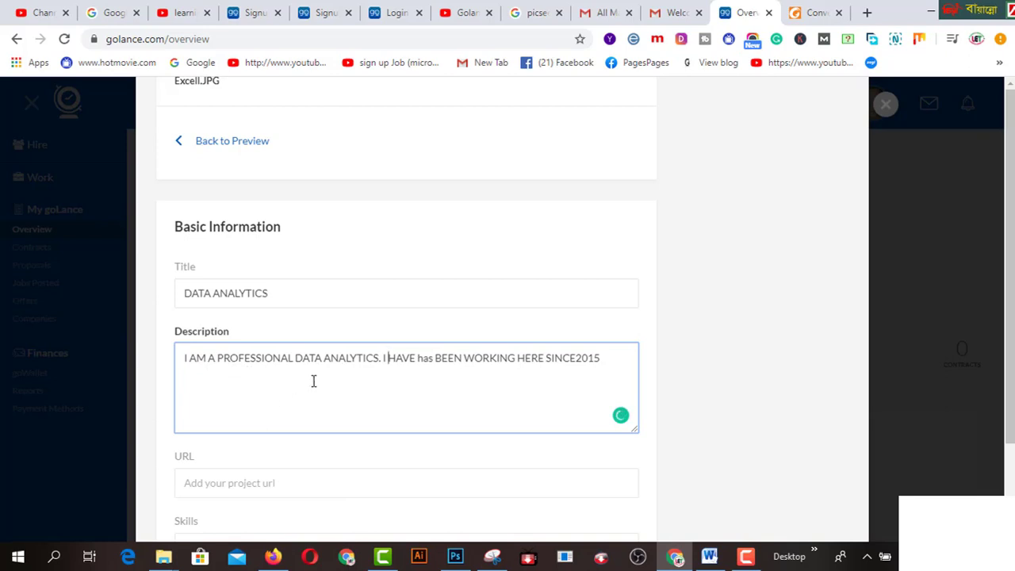
pyautogui.doubleClick(427, 358)
pyautogui.press('BackSpace')
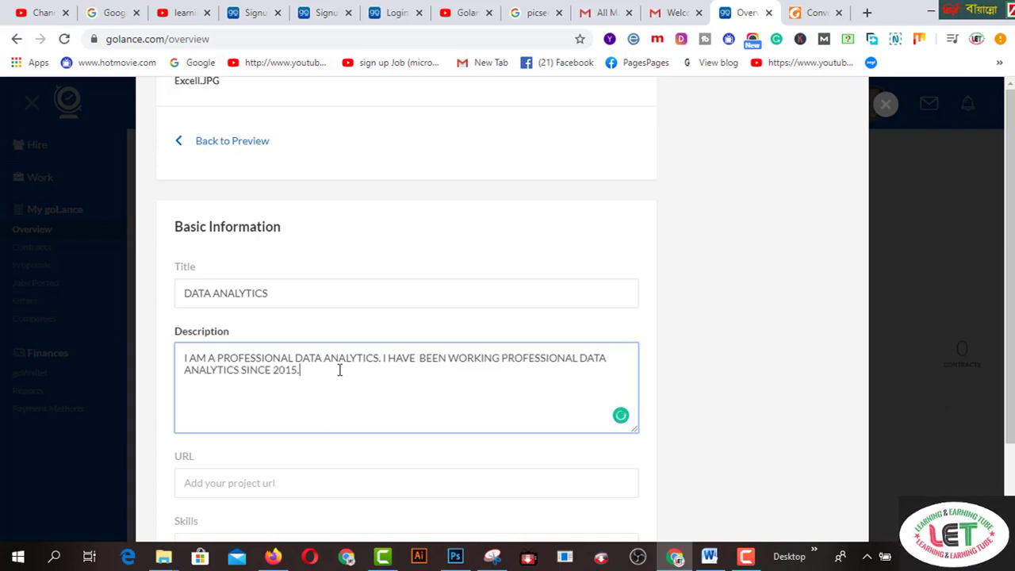
pyautogui.write('.')
# - Leave the project URL empty, add the skills 2D Design and 3D Animation, and save the portfolio project
pyautogui.scroll(-2, 342, 370)
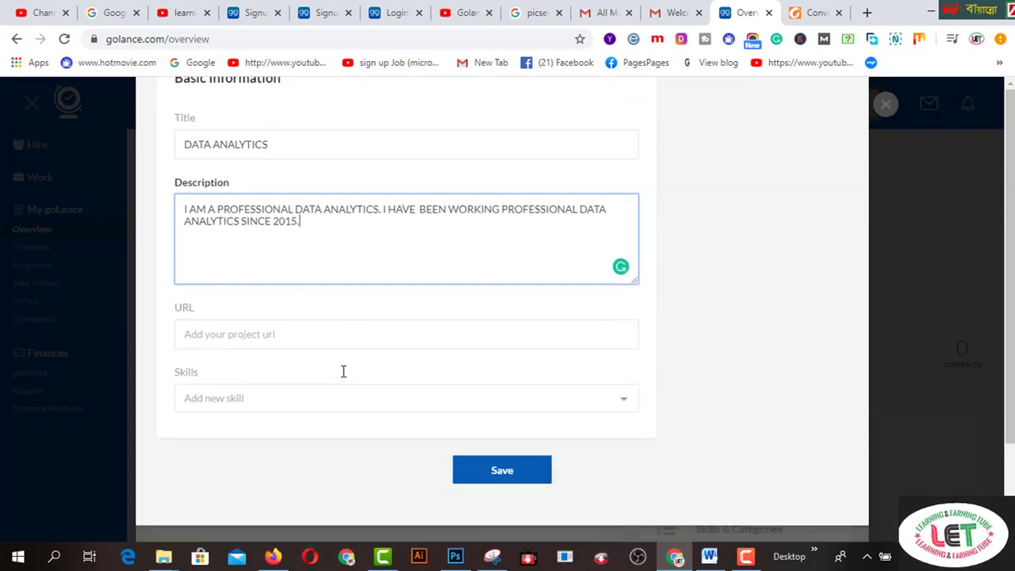
pyautogui.click(318, 338)
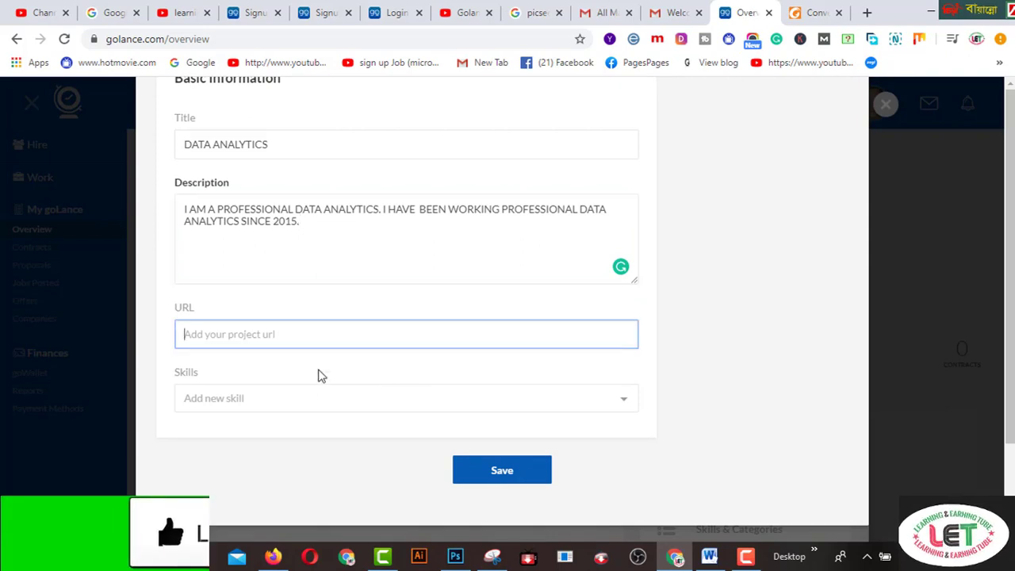
pyautogui.click(316, 401)
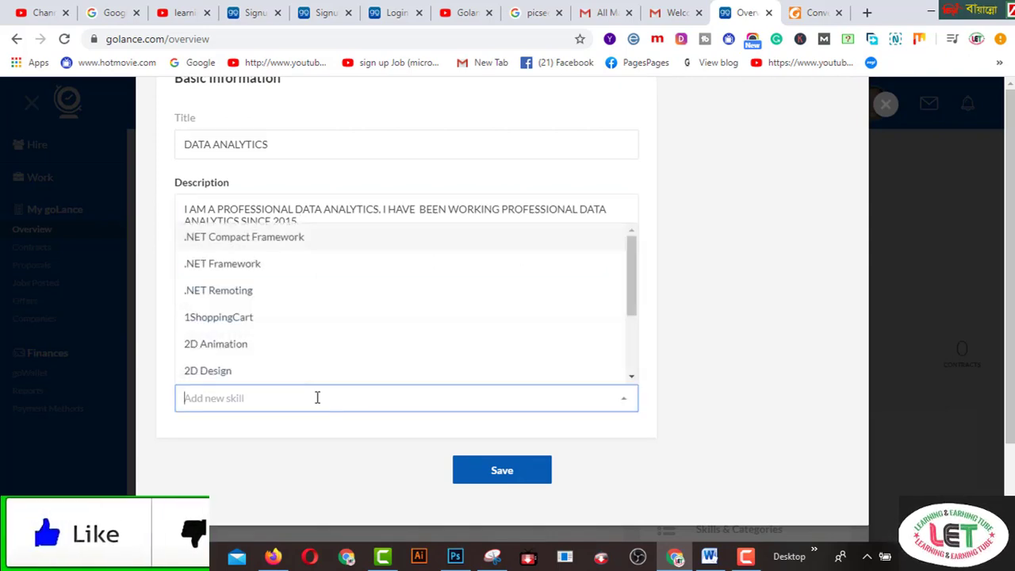
pyautogui.click(238, 373)
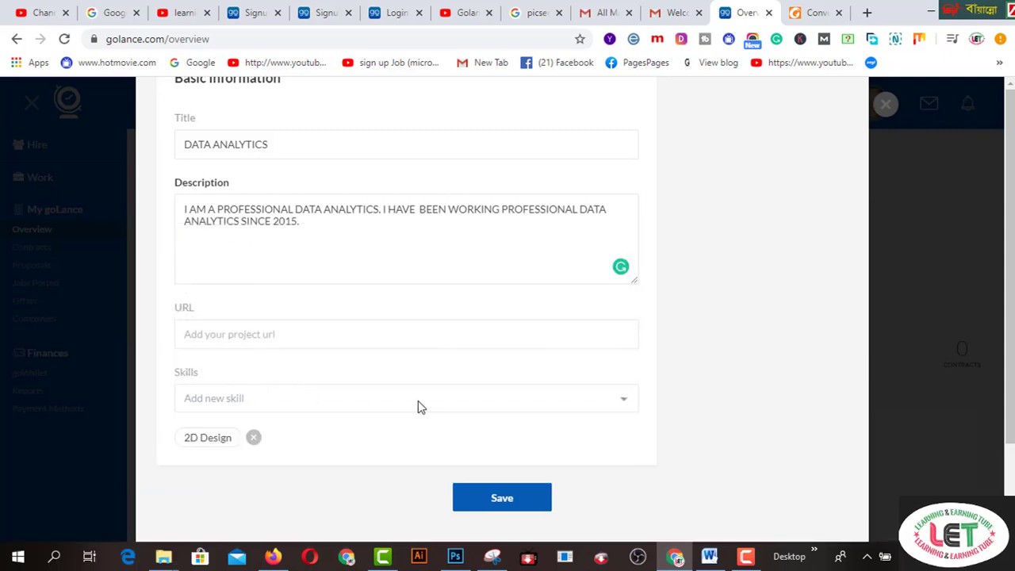
pyautogui.click(627, 401)
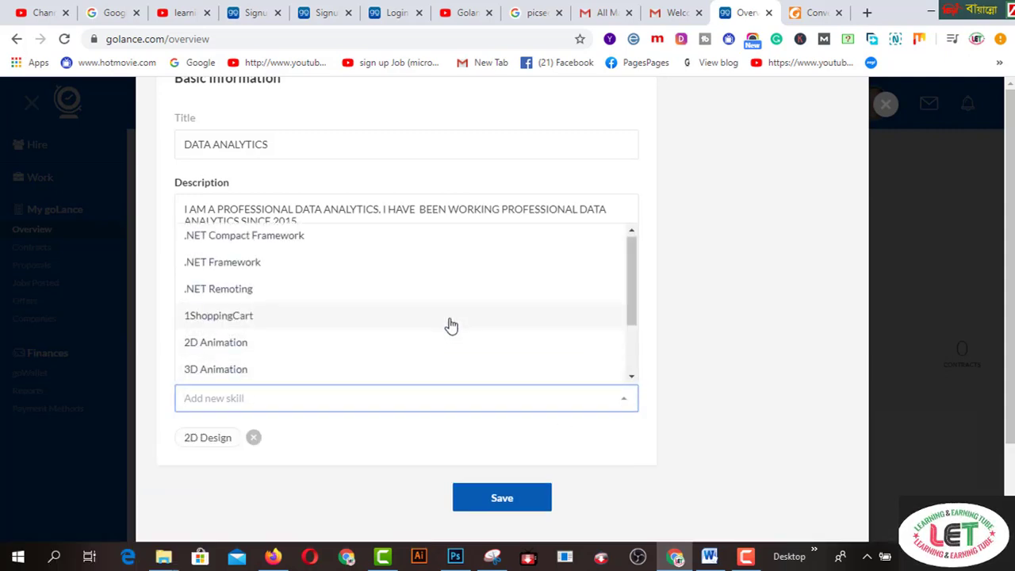
pyautogui.scroll(-1, 450, 325)
pyautogui.scroll(1, 451, 326)
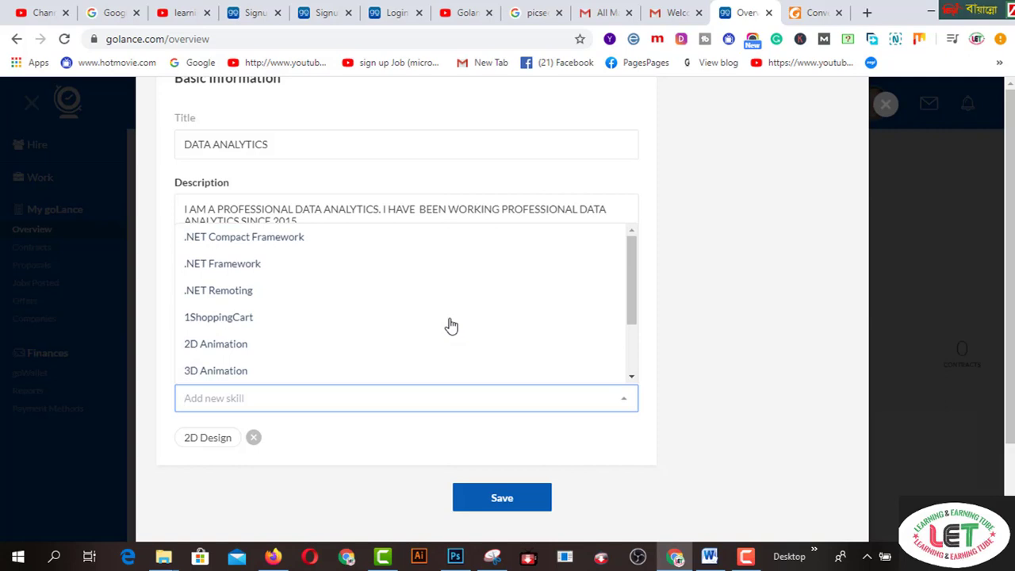
pyautogui.click(241, 372)
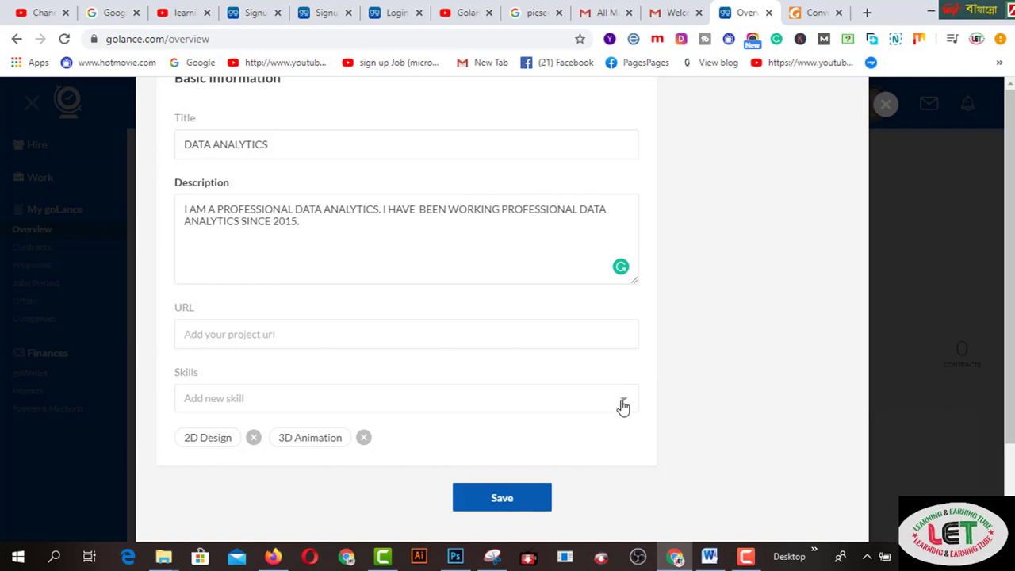
pyautogui.scroll(-1, 624, 406)
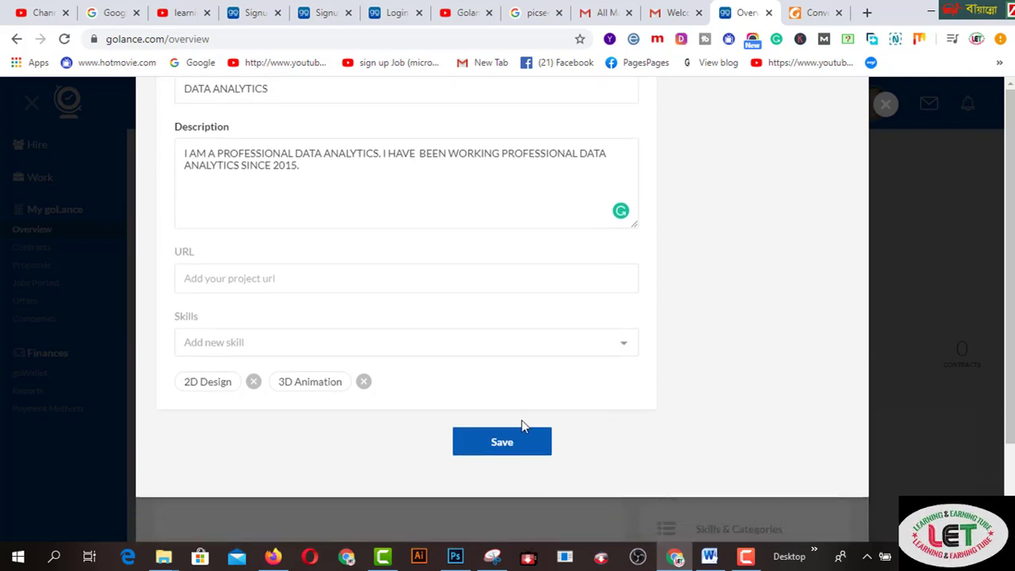
pyautogui.click(508, 442)
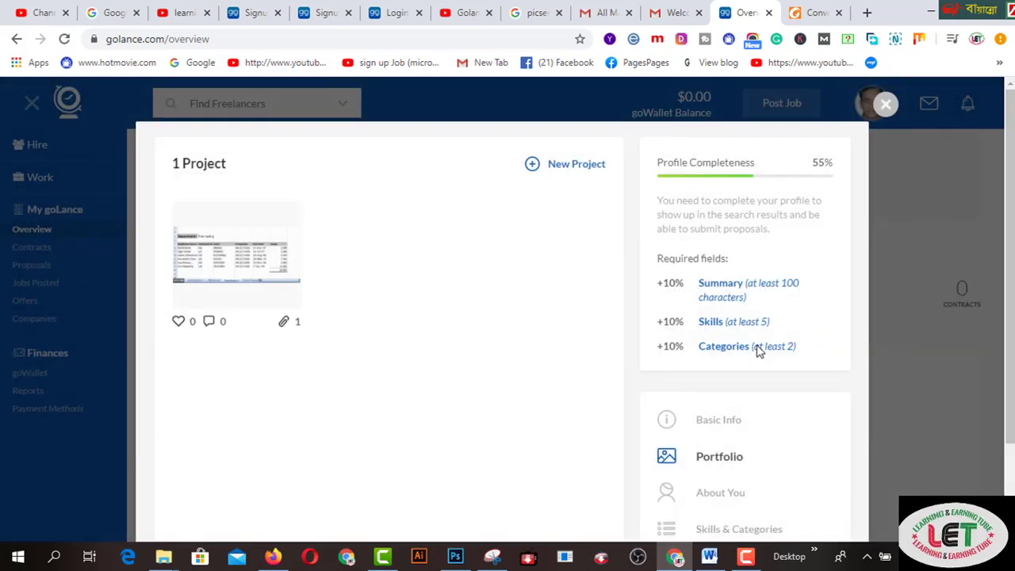
# - Save the profile summary "I AM A PROFESSIONAL DATA ANALYTICS. I HAVE BEEN WORKING AS A PROFESSIONAL DATA ANALYTICS SINCE 2015. FEEL FREE TO HIRE ME."
pyautogui.scroll(-3, 831, 410)
pyautogui.click(739, 392)
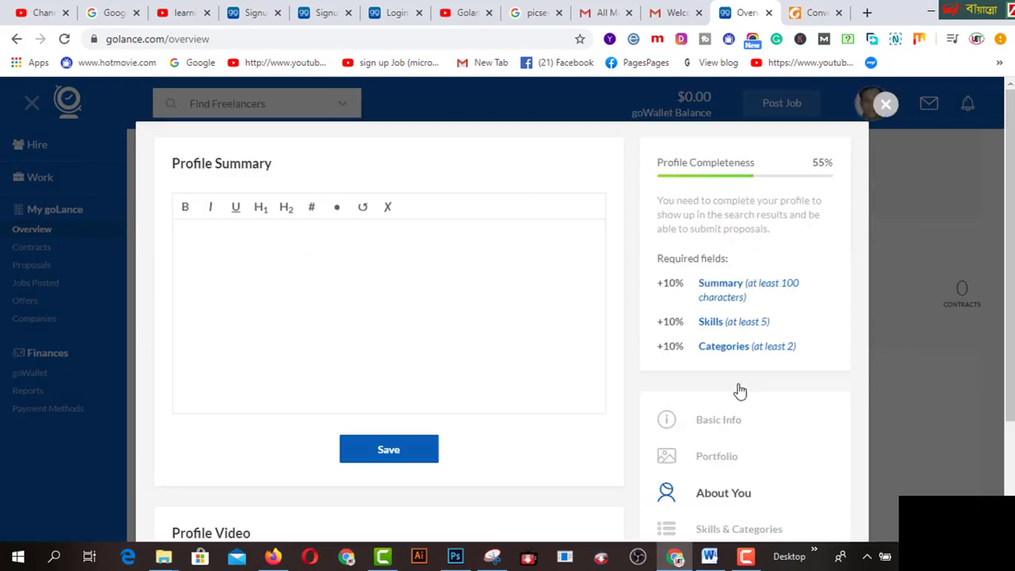
pyautogui.click(291, 308)
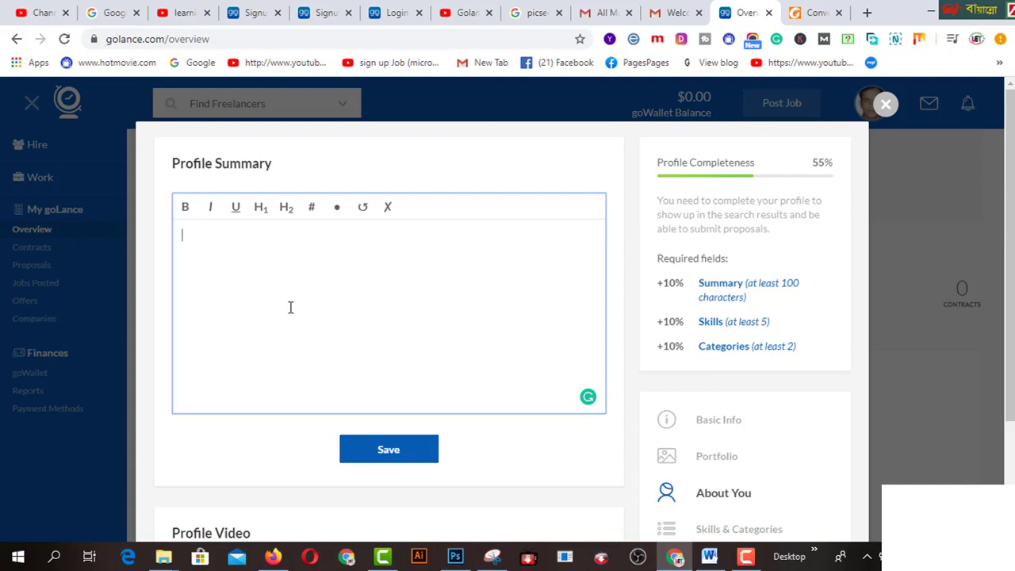
pyautogui.write('I AM A PROFESSIONAL DATA ANALYTICS. I HAVE BEEN WORKING AS A PROFESSIONAL DATA ANALYTICS SINCE 2015. FEEL FREE TO HIRE ME.')
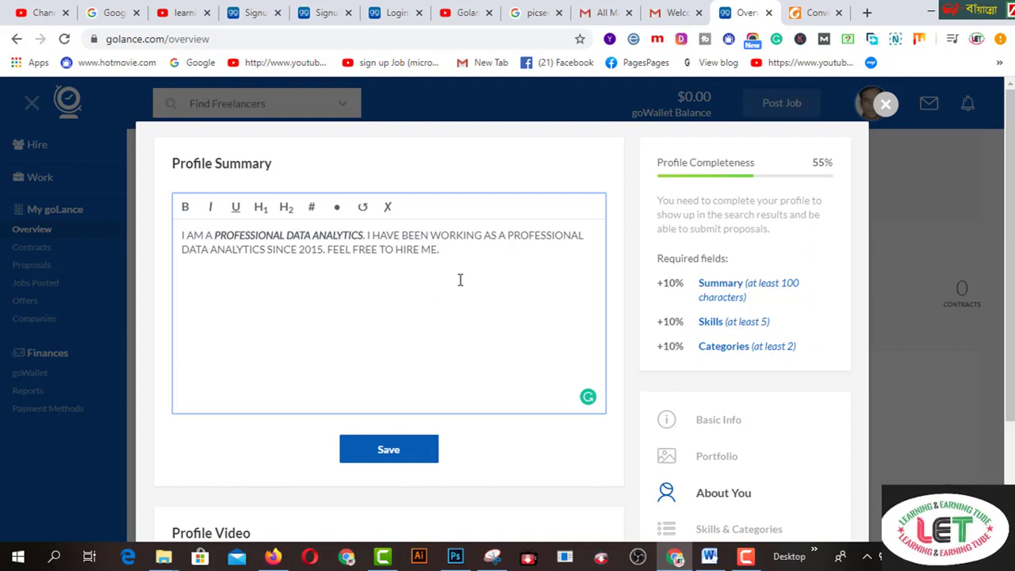
pyautogui.click(398, 453)
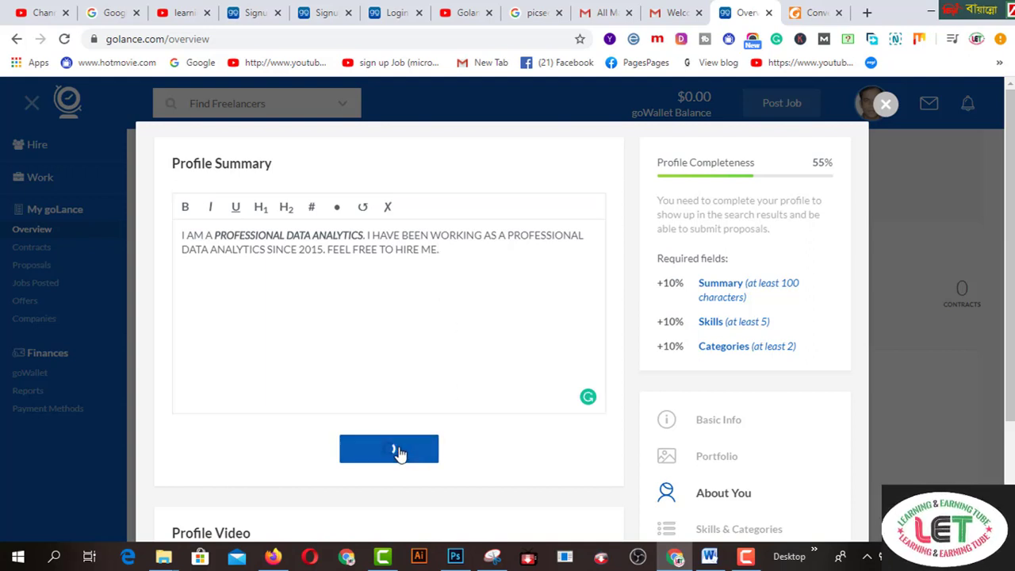
pyautogui.scroll(-2, 777, 424)
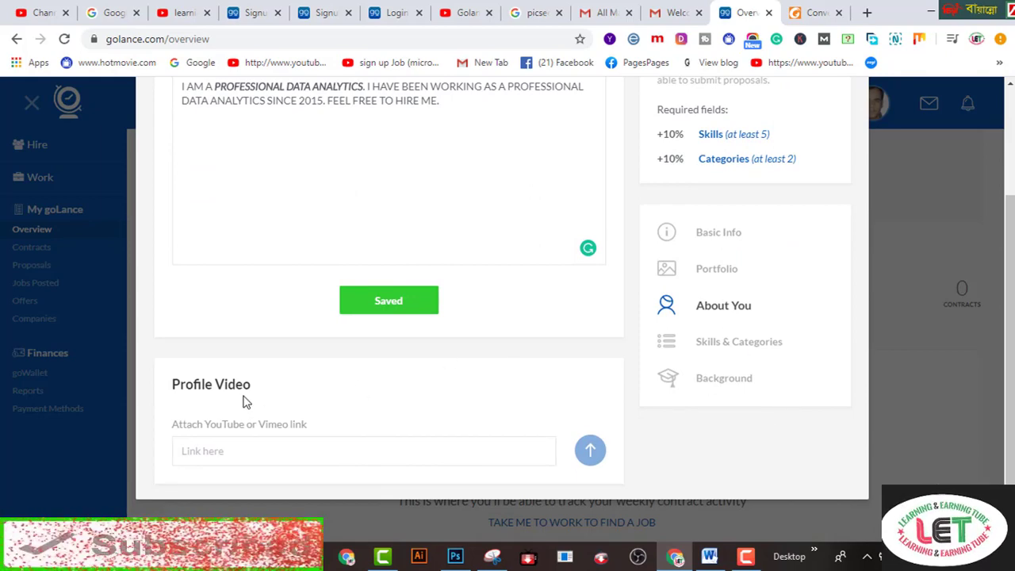
pyautogui.click(249, 457)
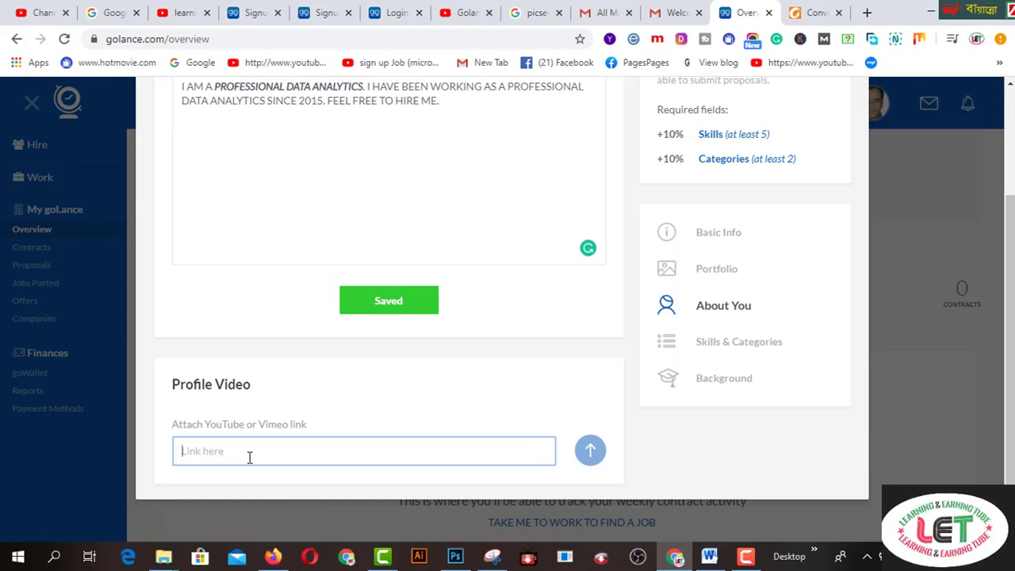
pyautogui.write('h')
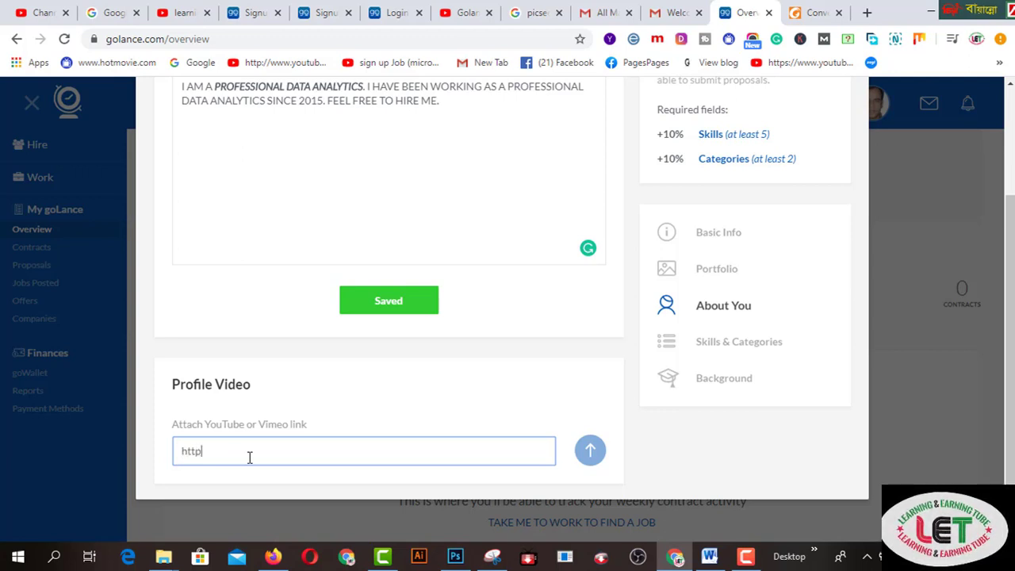
pyautogui.write('ttp')
pyautogui.write('s://bit.ly/2CtiSTZ')
# - Add 3D Animation and 3D Printing to the profile's skills
pyautogui.scroll(1, 516, 415)
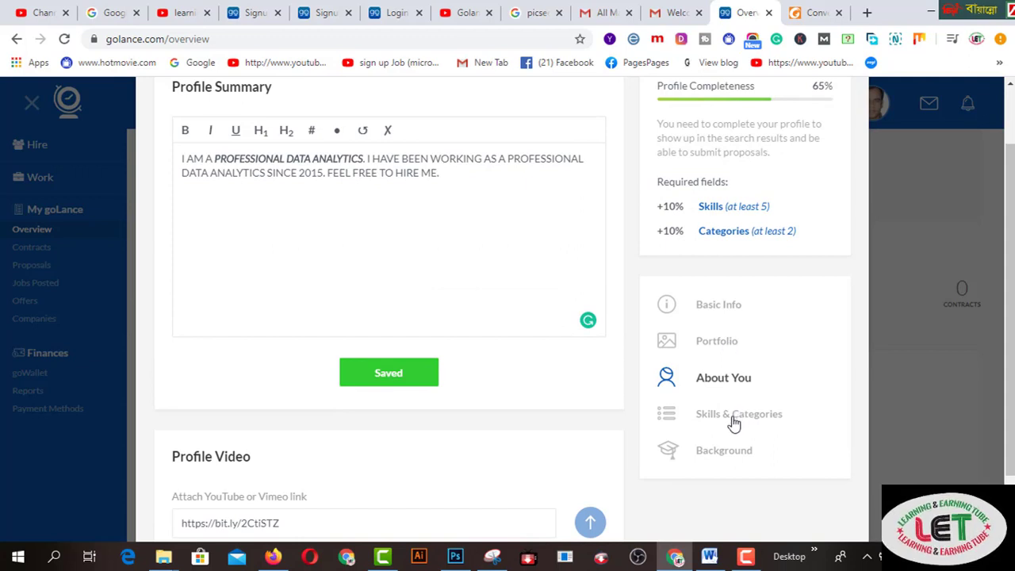
pyautogui.click(735, 423)
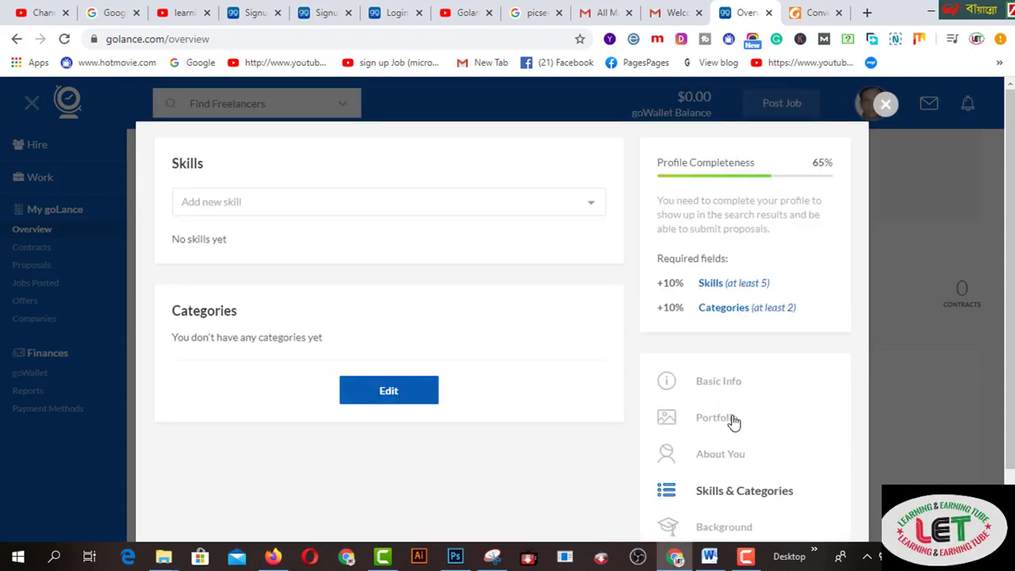
pyautogui.click(357, 203)
pyautogui.scroll(-2, 268, 338)
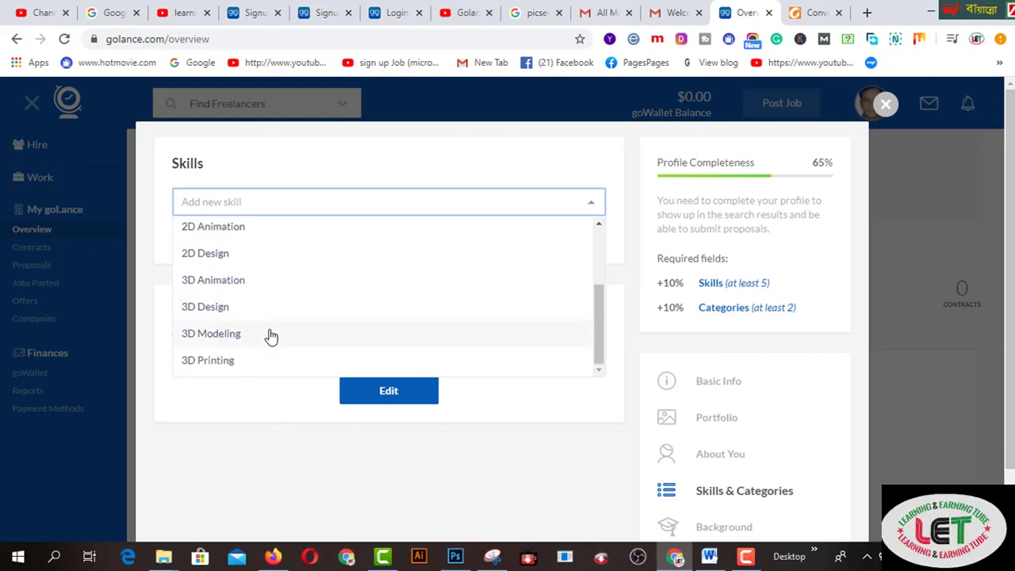
pyautogui.click(249, 292)
pyautogui.click(347, 203)
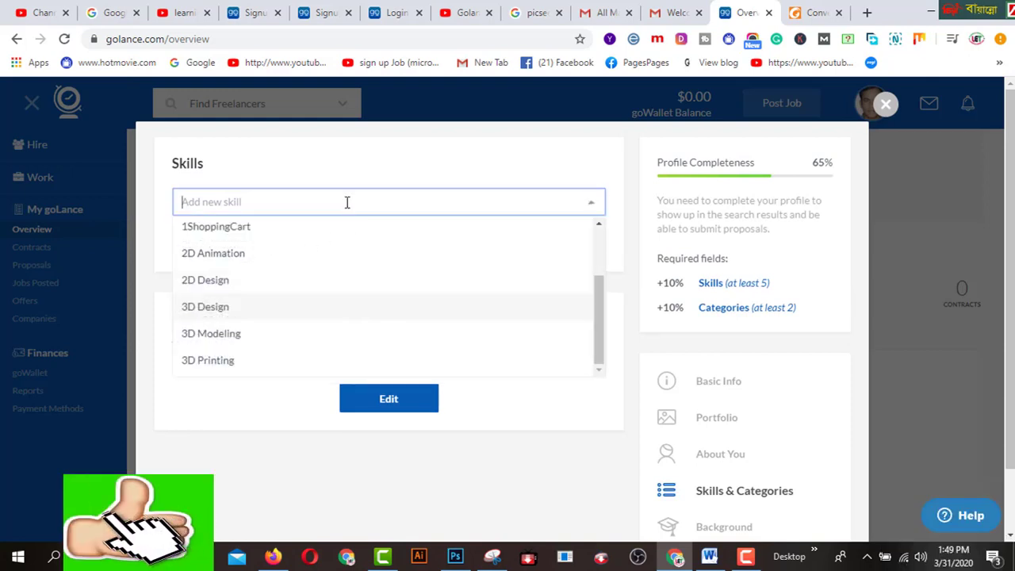
pyautogui.click(215, 360)
# - Add 2D Design and 2D Animation to the profile's skills
pyautogui.click(334, 201)
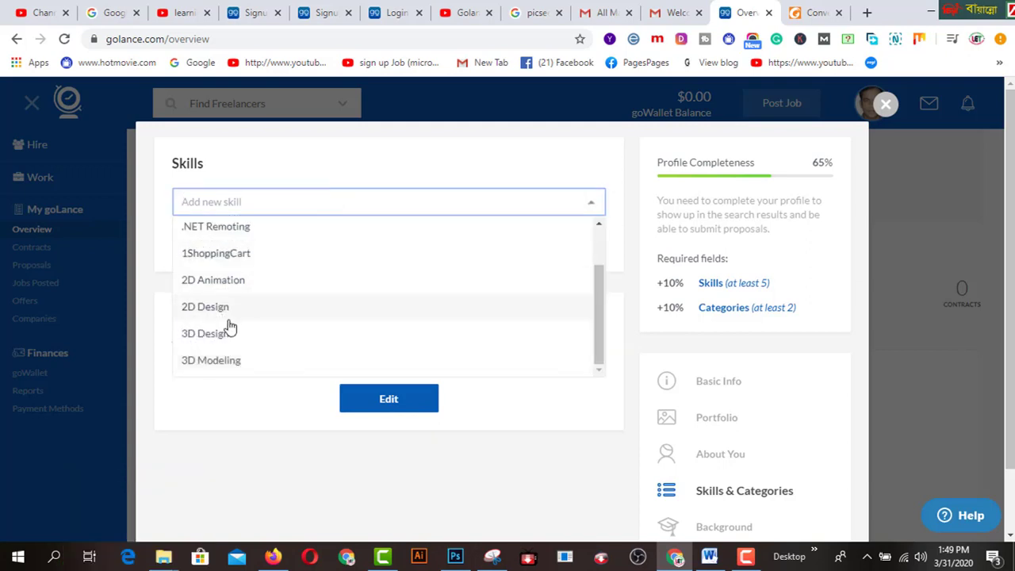
pyautogui.scroll(1, 278, 294)
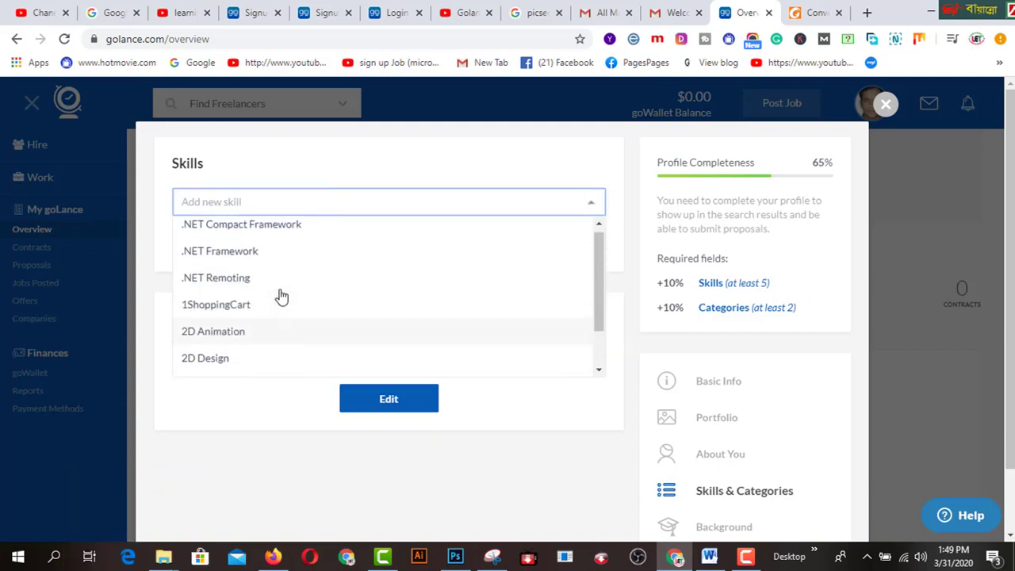
pyautogui.scroll(-1, 281, 297)
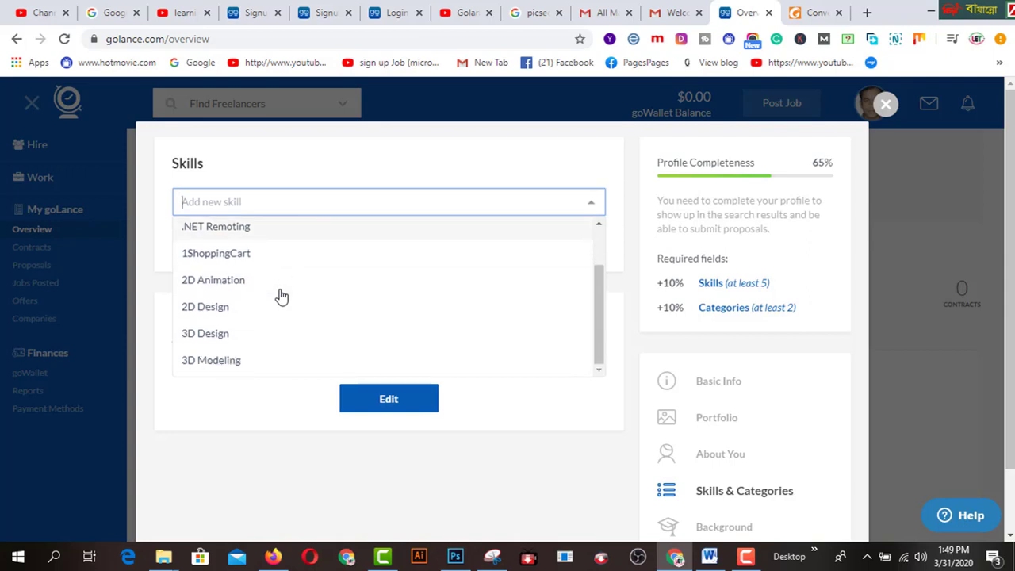
pyautogui.scroll(-1, 280, 296)
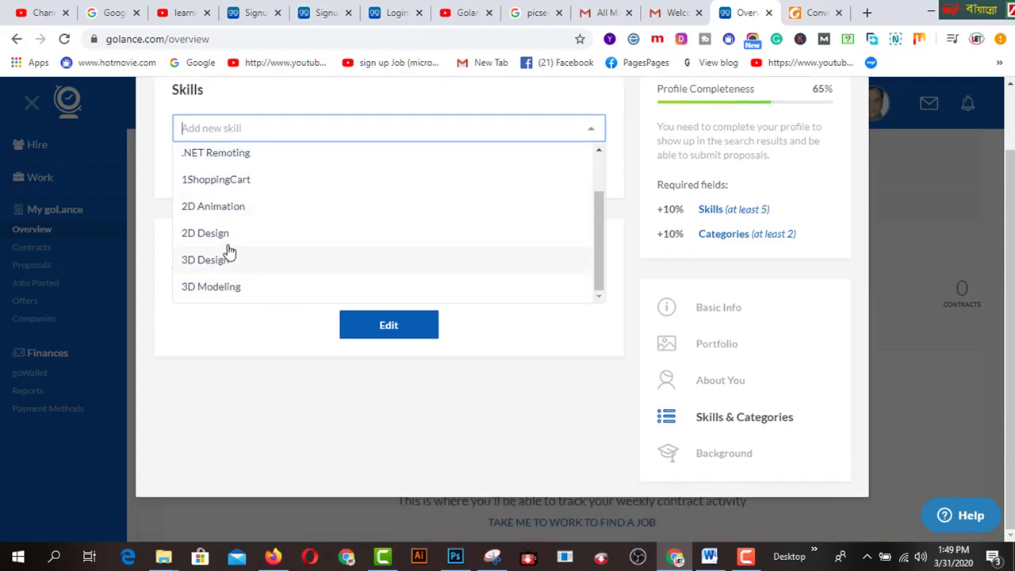
pyautogui.click(231, 242)
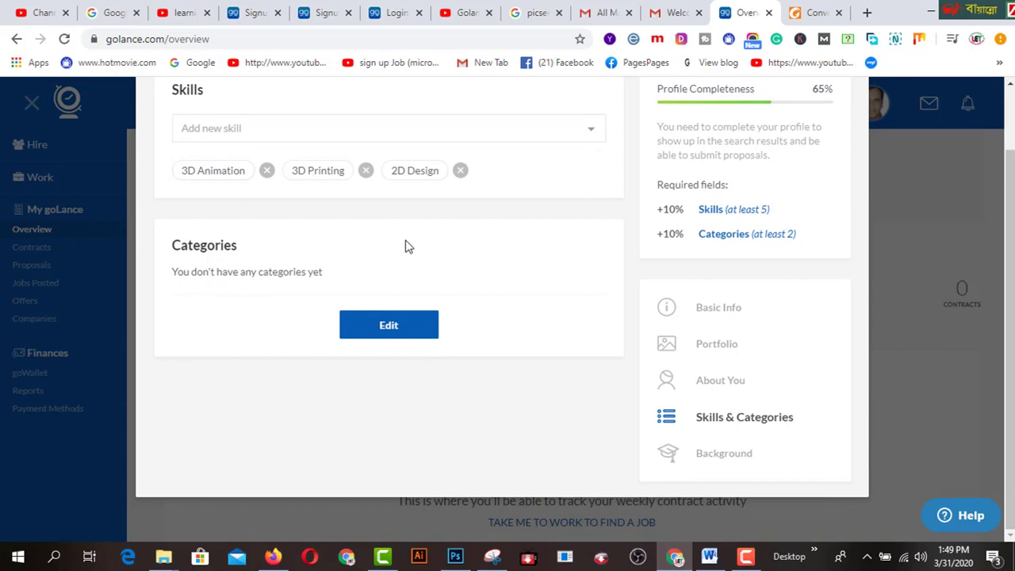
pyautogui.scroll(1, 412, 270)
pyautogui.click(534, 203)
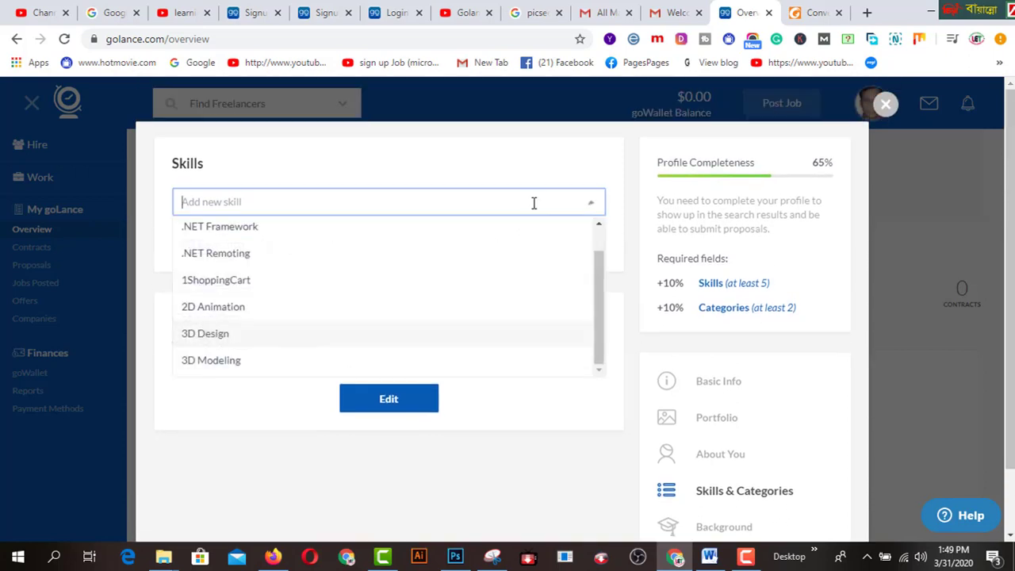
pyautogui.scroll(-1, 238, 331)
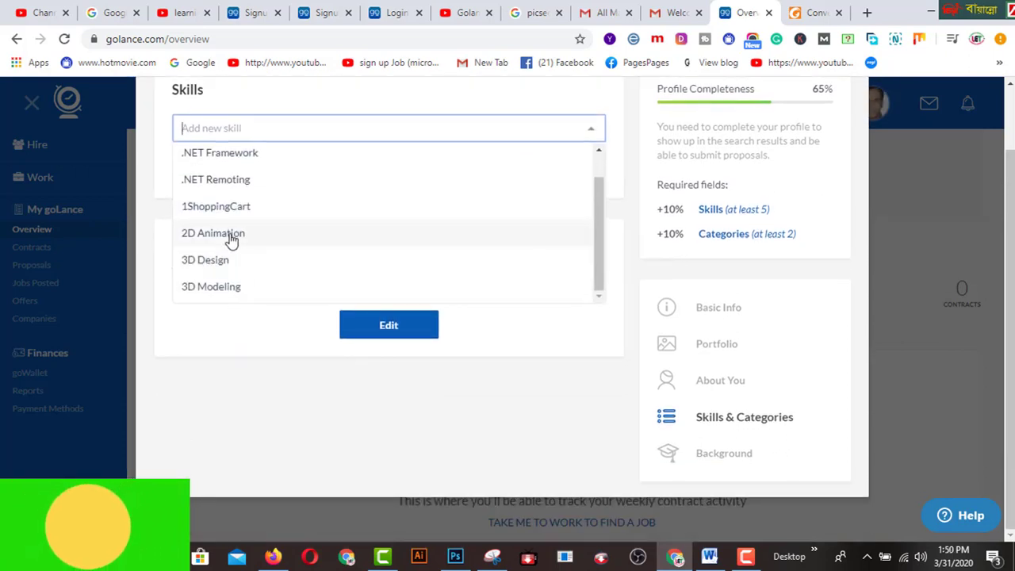
pyautogui.click(258, 233)
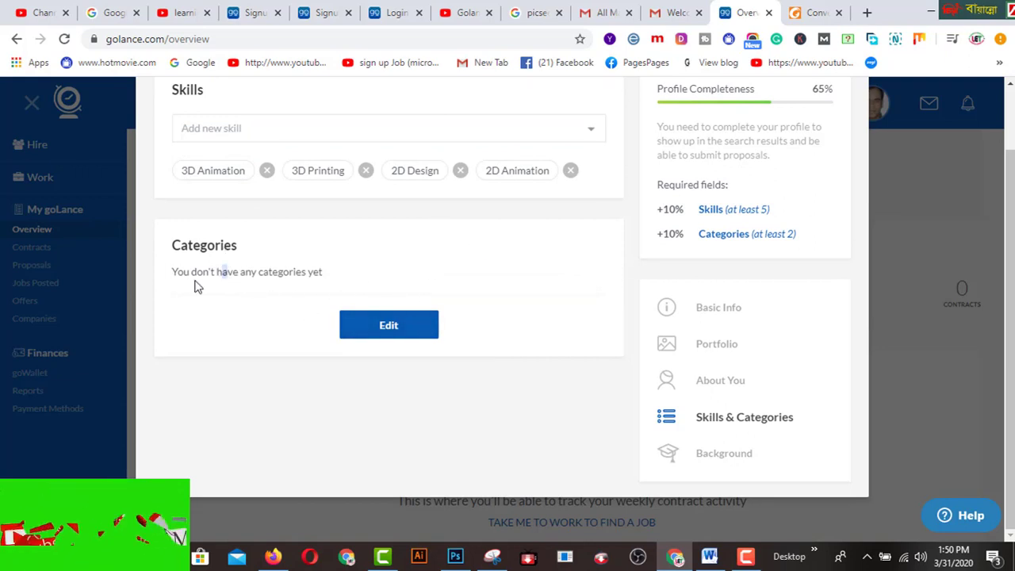
# - Edit the profile categories and select A/B Testing, Data Visualization, Data Extraction / ETL and Data Mining & Management under Data Science & Analytics
pyautogui.click(389, 329)
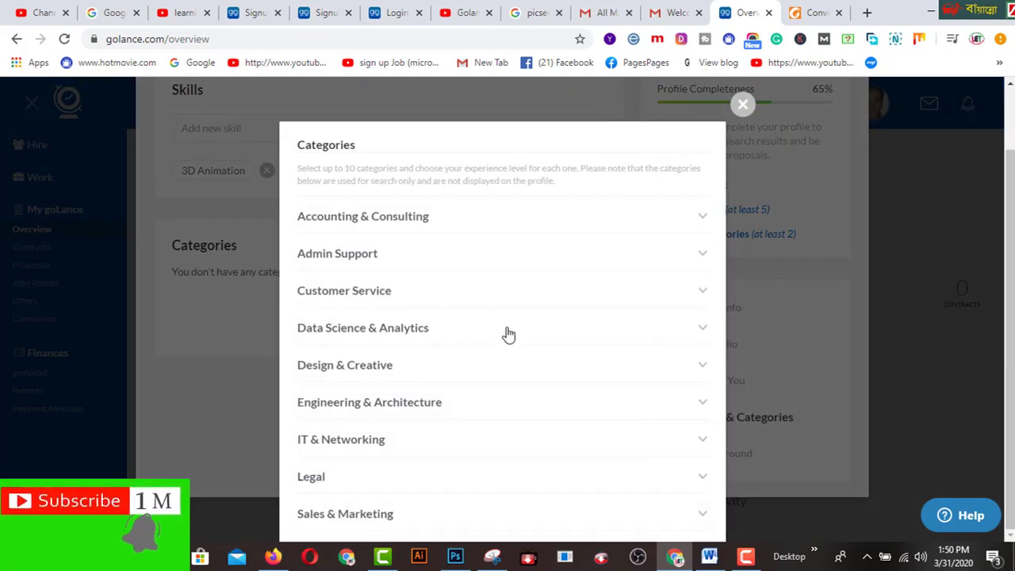
pyautogui.click(404, 337)
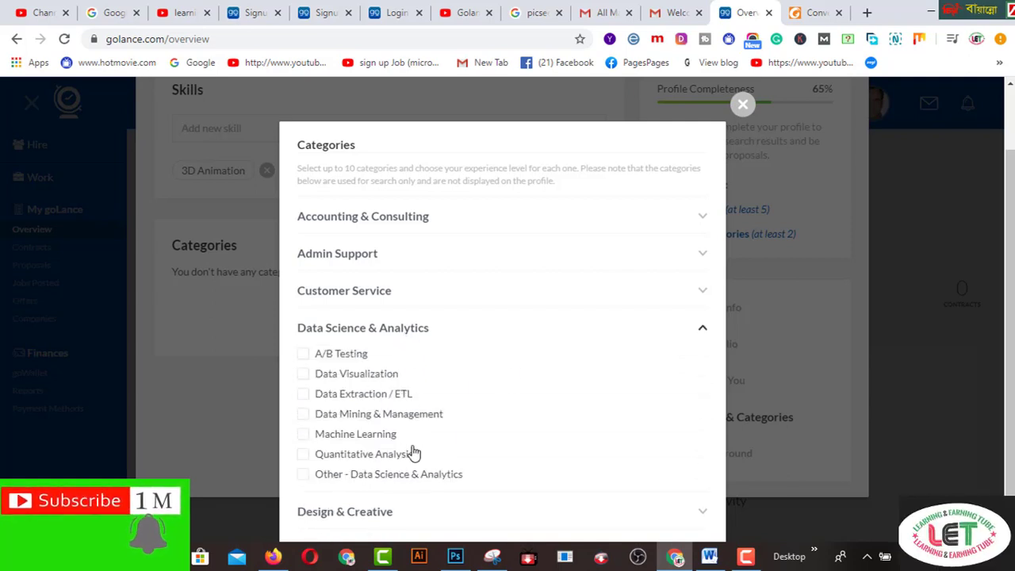
pyautogui.click(305, 396)
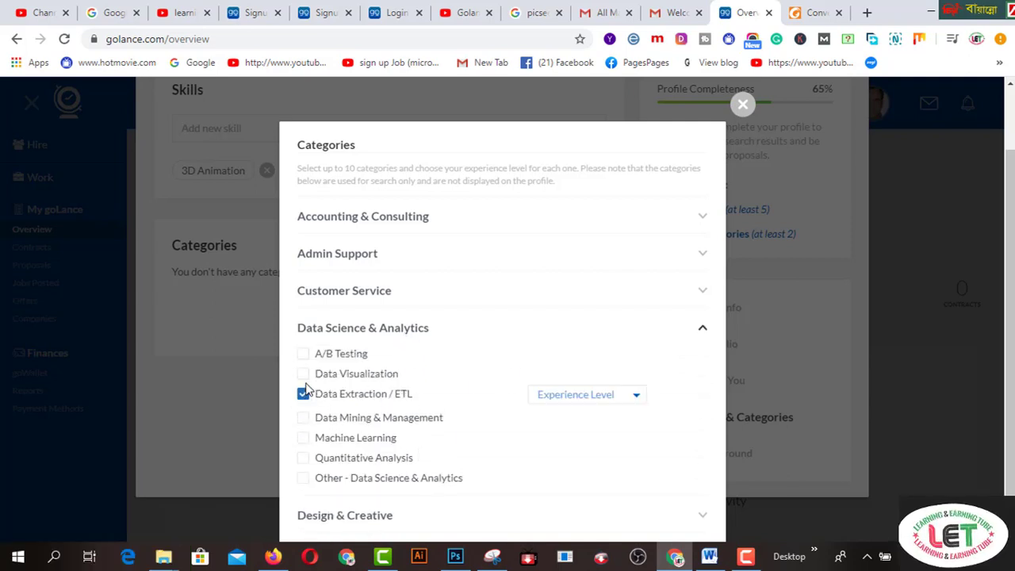
pyautogui.click(304, 374)
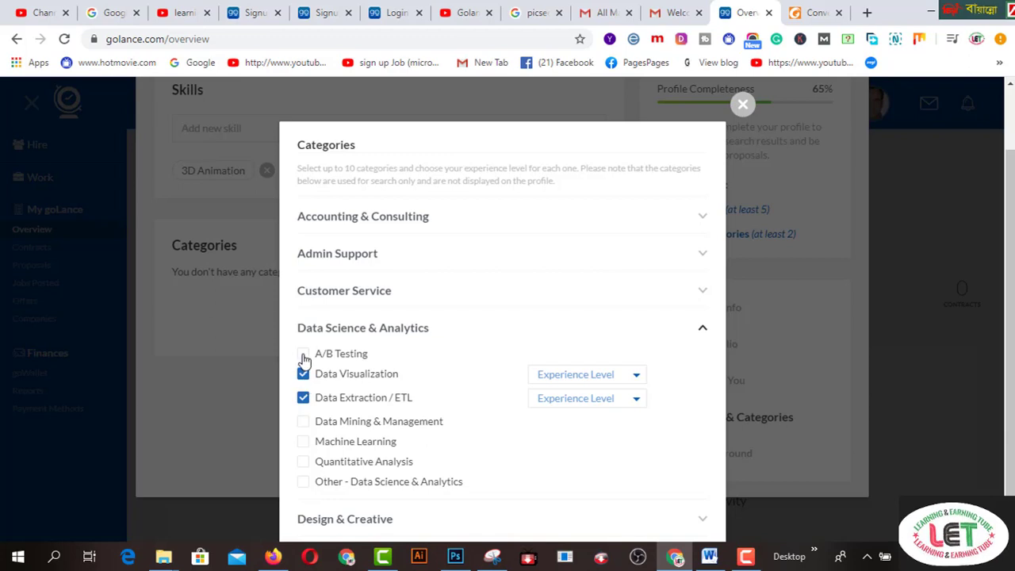
pyautogui.click(303, 355)
pyautogui.click(303, 432)
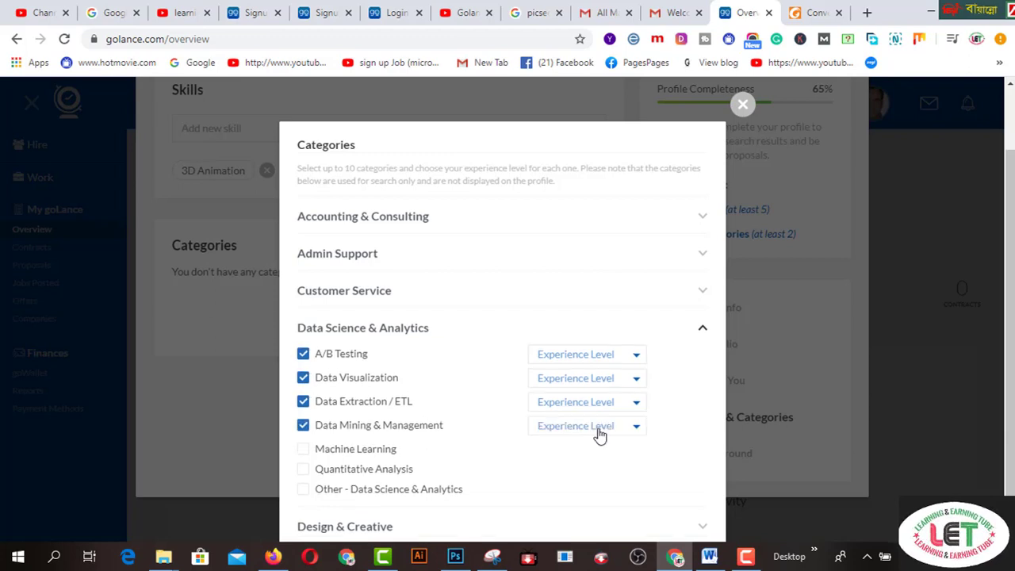
# - Select Graphic Design, Illustration, Logo Design & Branding, Photography and Other - Design & Creative under Design & Creative
pyautogui.scroll(-3, 710, 422)
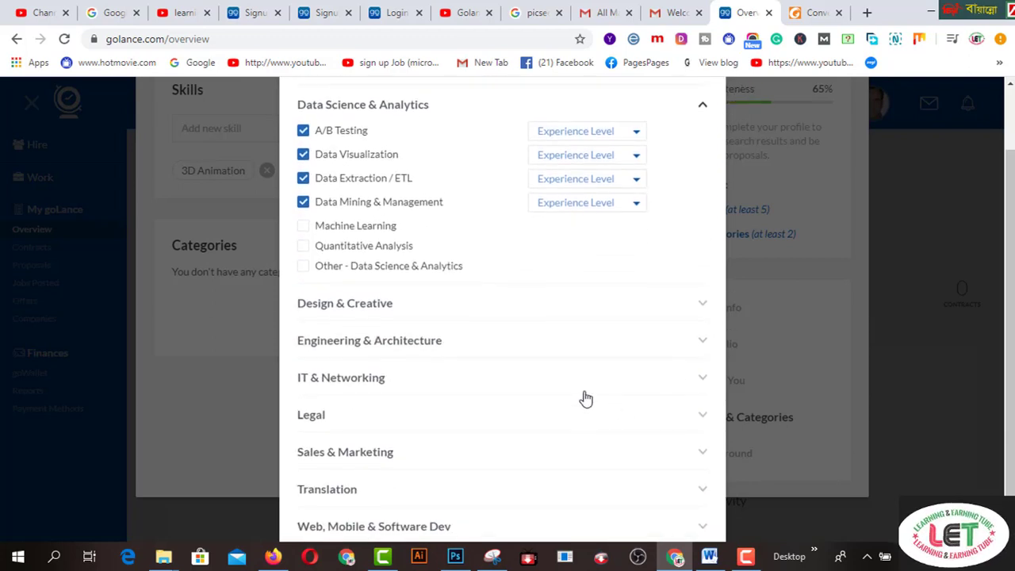
pyautogui.click(521, 316)
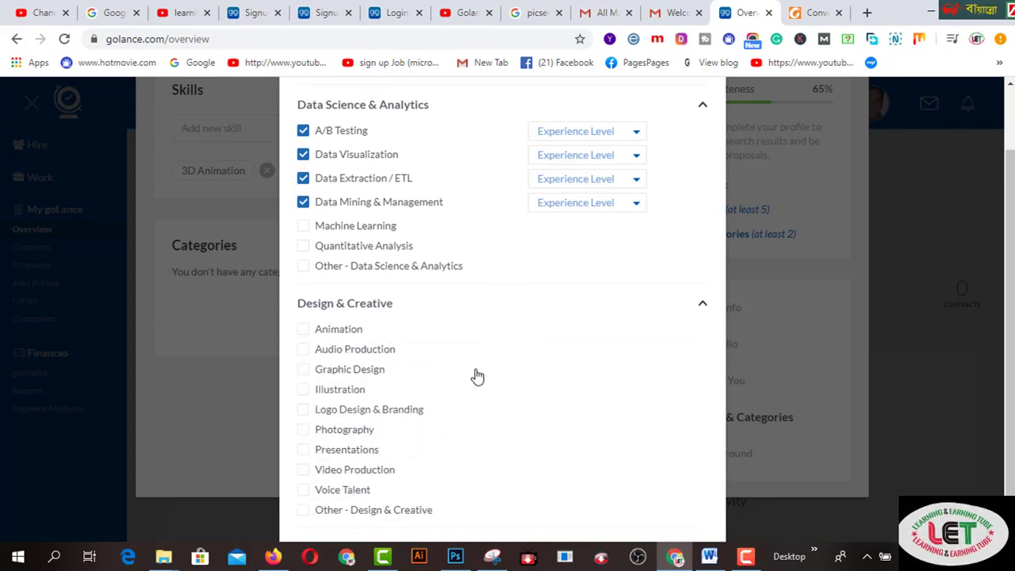
pyautogui.click(304, 370)
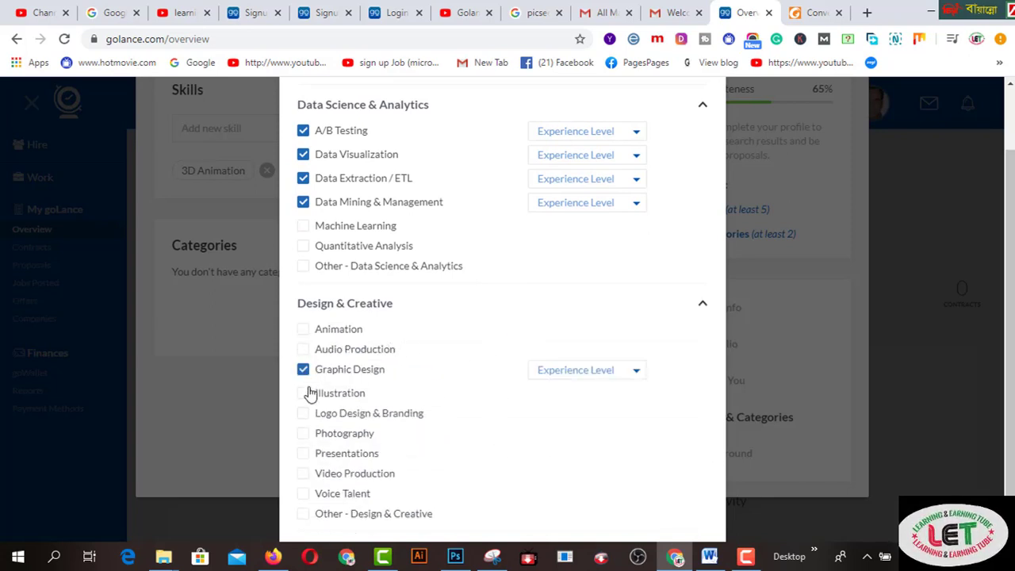
pyautogui.click(305, 393)
pyautogui.click(305, 438)
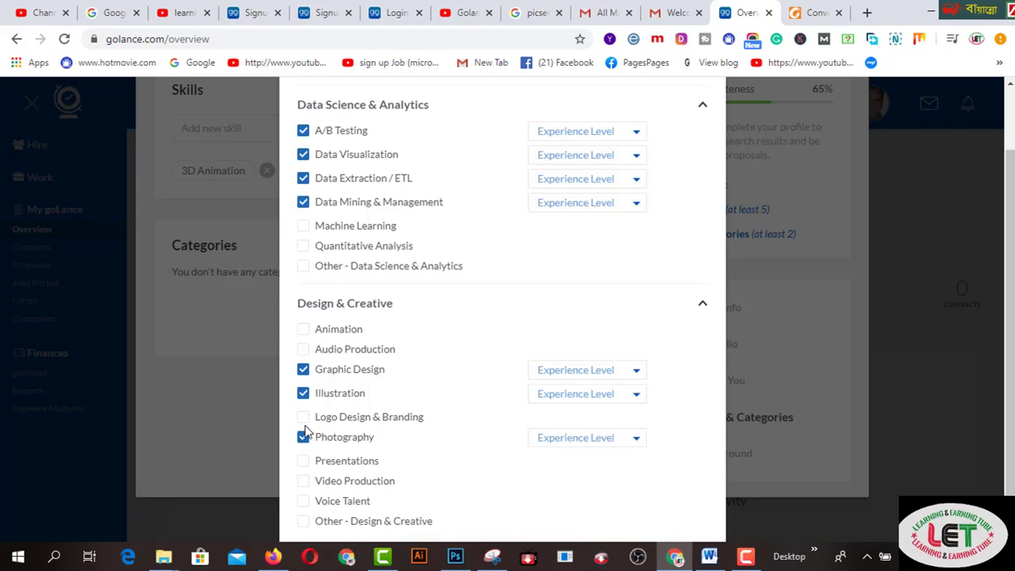
pyautogui.click(304, 417)
pyautogui.scroll(-2, 365, 433)
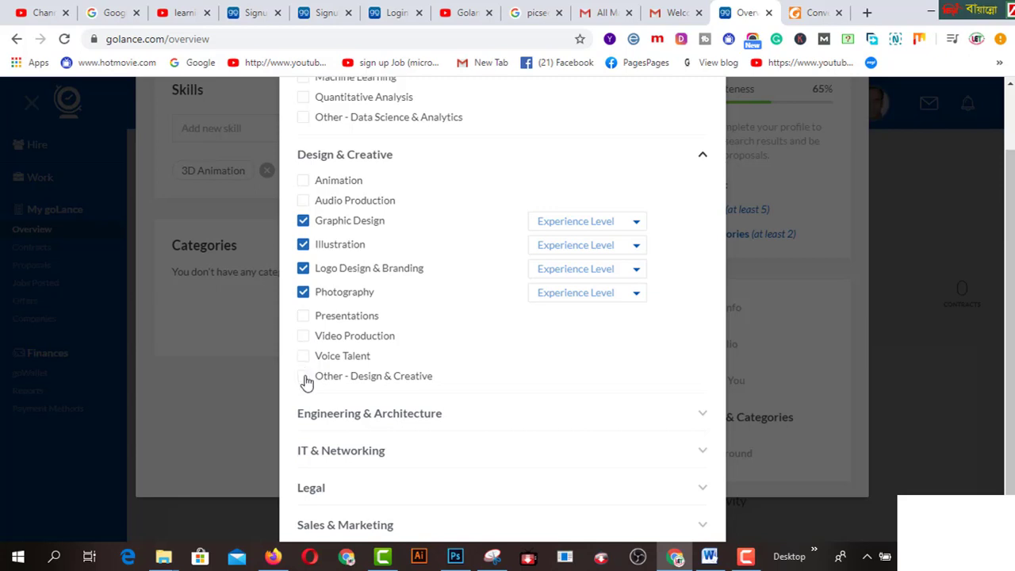
pyautogui.click(304, 377)
# - Select Creative Writing under the Writing categories and try to save the category selection
pyautogui.scroll(-2, 657, 403)
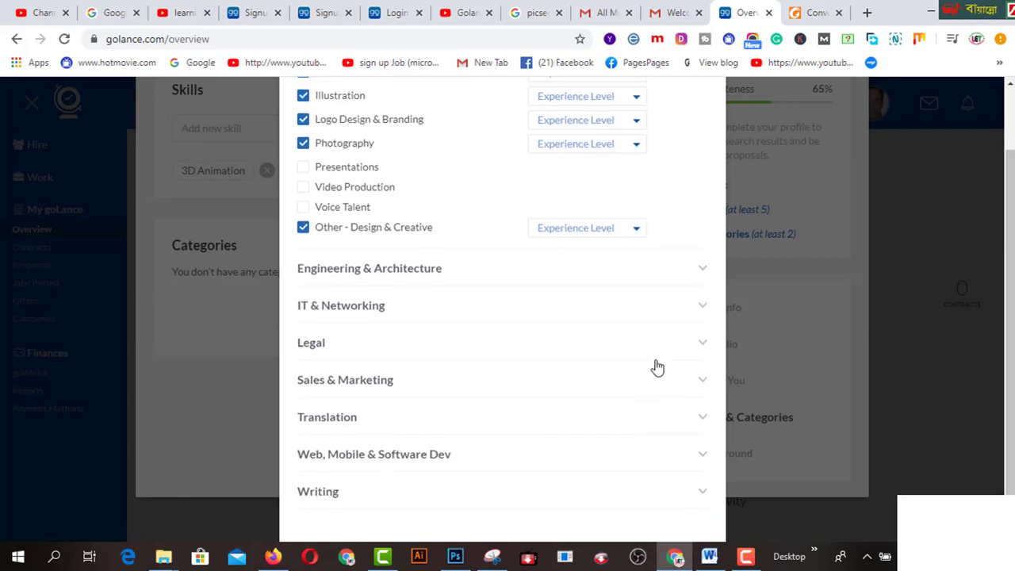
pyautogui.scroll(-1, 616, 374)
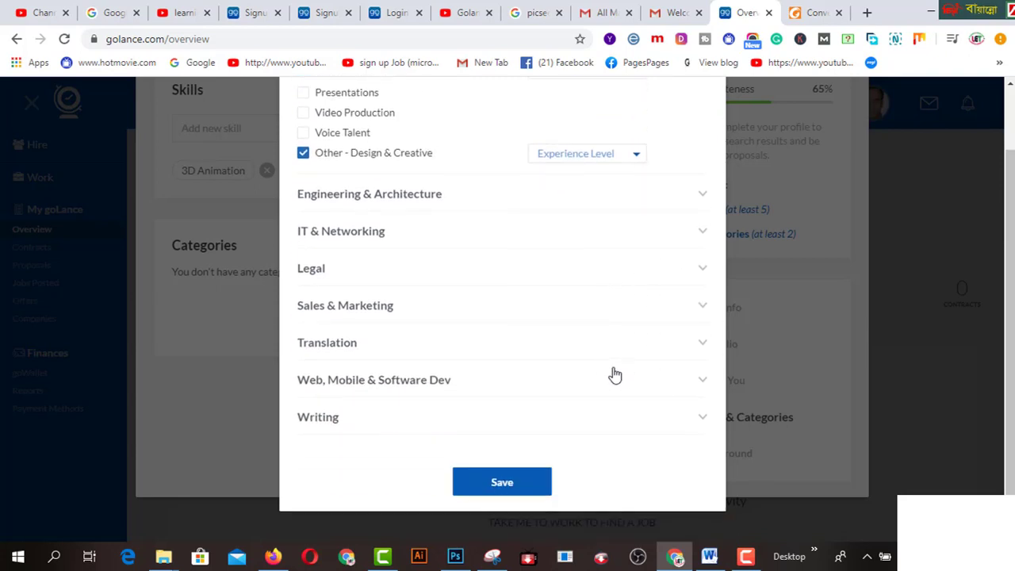
pyautogui.click(526, 424)
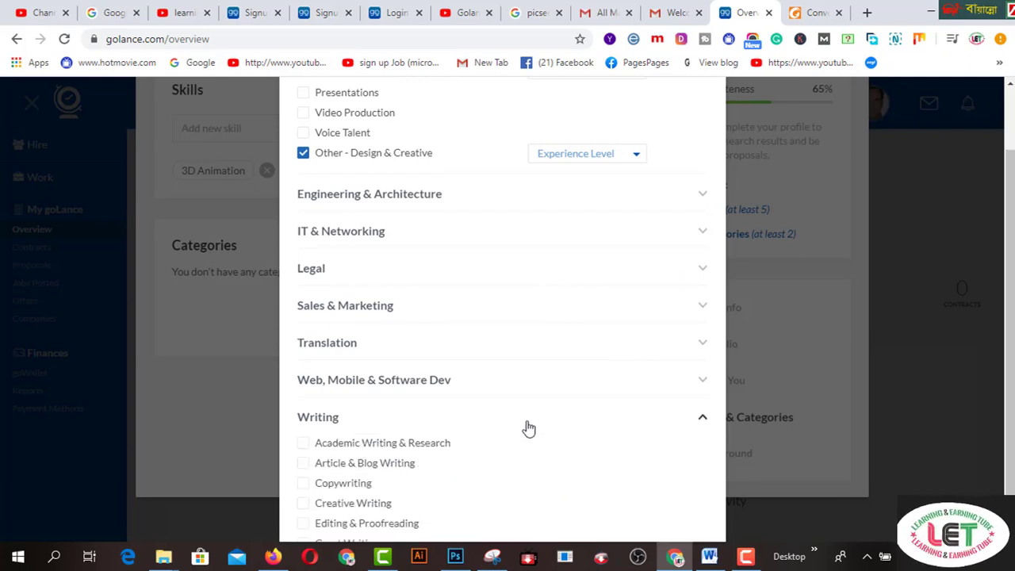
pyautogui.scroll(-2, 488, 438)
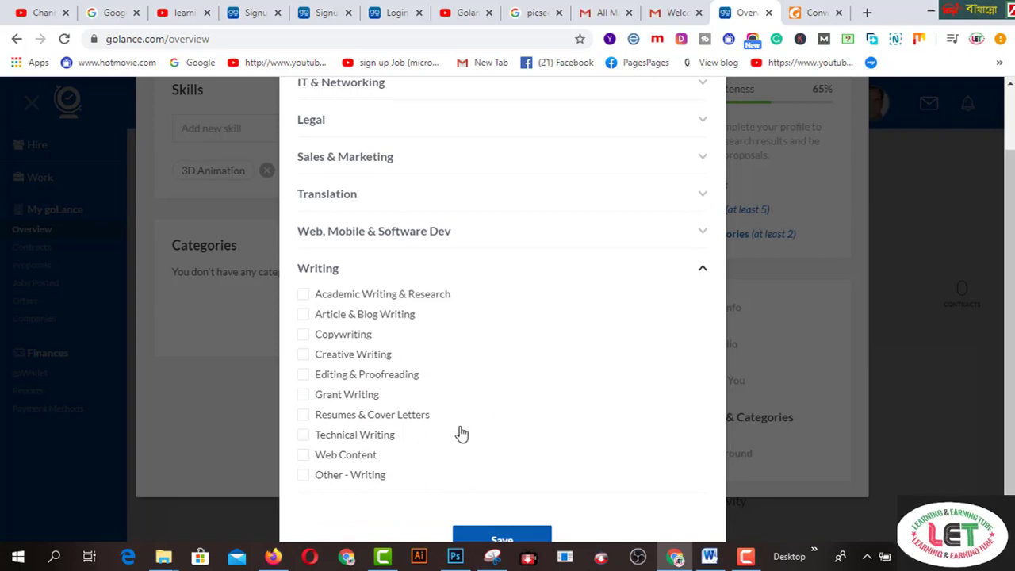
pyautogui.click(303, 354)
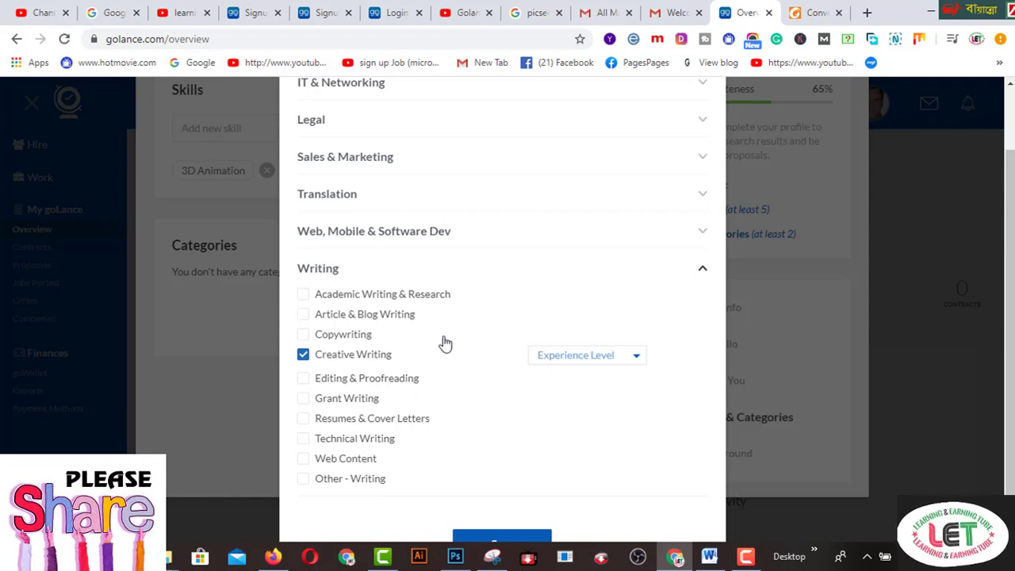
pyautogui.scroll(-2, 448, 346)
pyautogui.click(500, 469)
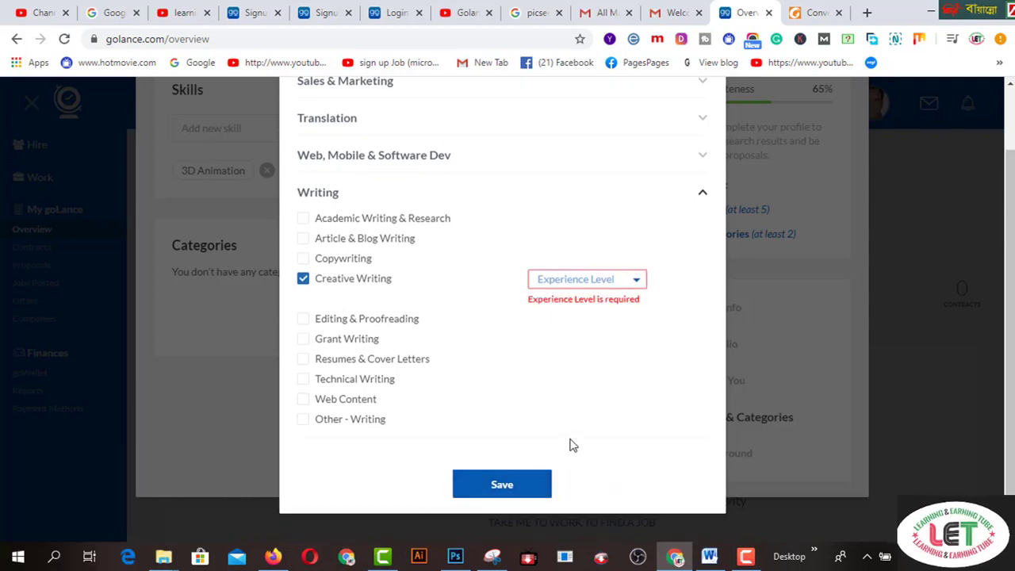
# - Set the experience level for Creative Writing to Expert and save the category selection
pyautogui.click(609, 280)
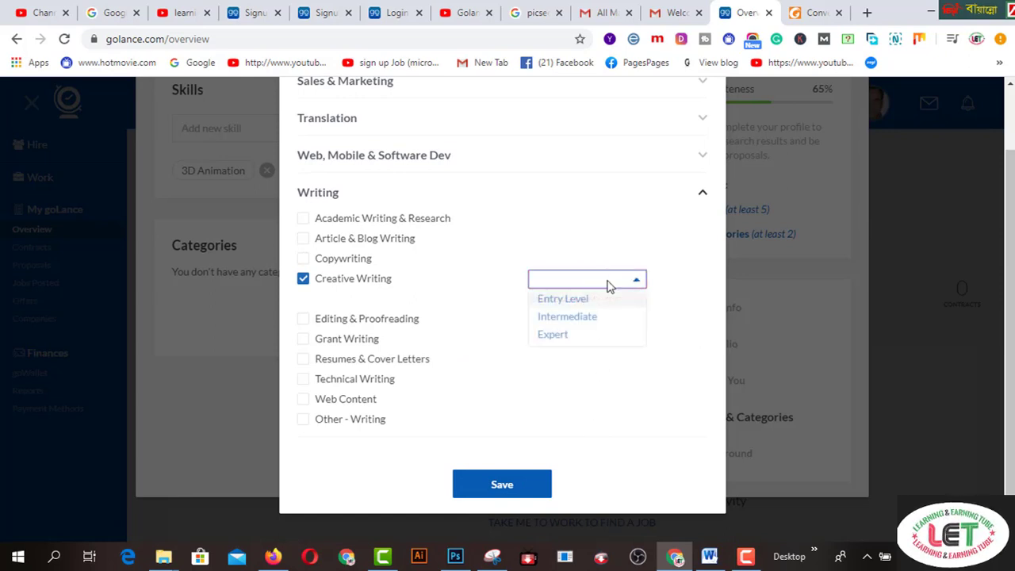
pyautogui.click(561, 343)
pyautogui.scroll(2, 667, 359)
pyautogui.scroll(1, 659, 389)
pyautogui.scroll(-4, 643, 423)
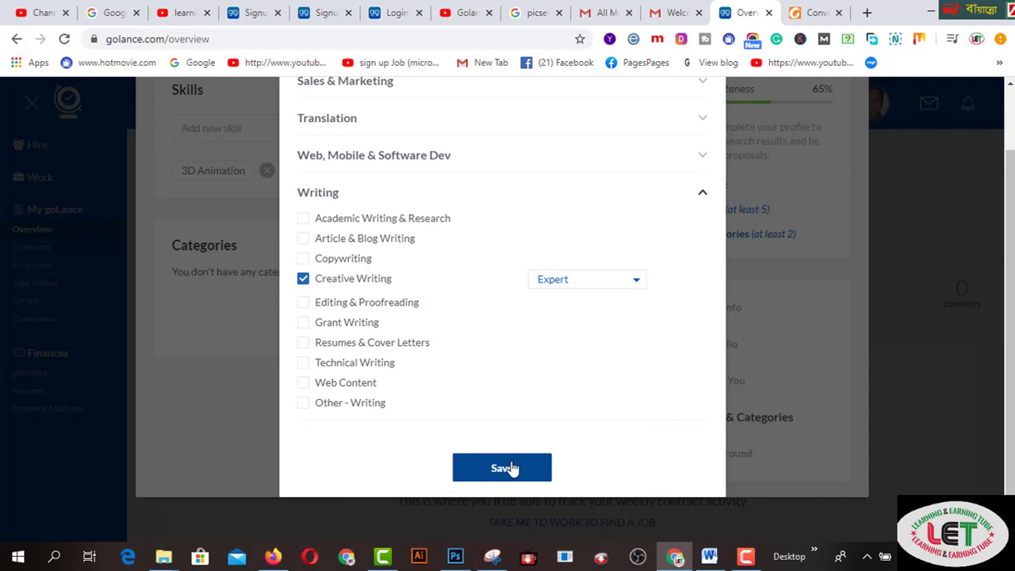
pyautogui.click(534, 467)
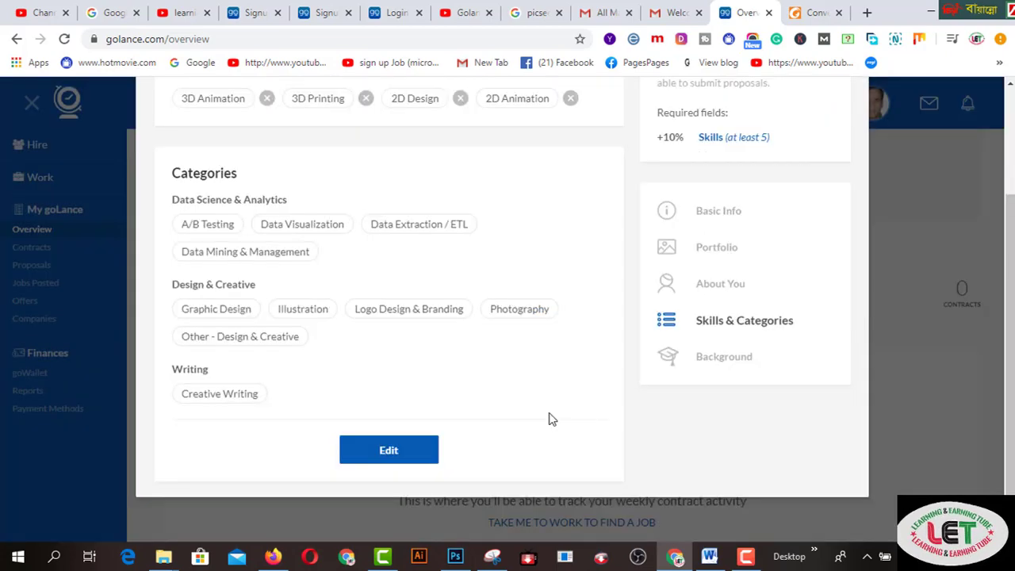
pyautogui.scroll(2, 675, 431)
pyautogui.scroll(-2, 721, 388)
# - Start a new language entry in the profile's Background section and browse the language list for English
pyautogui.click(724, 361)
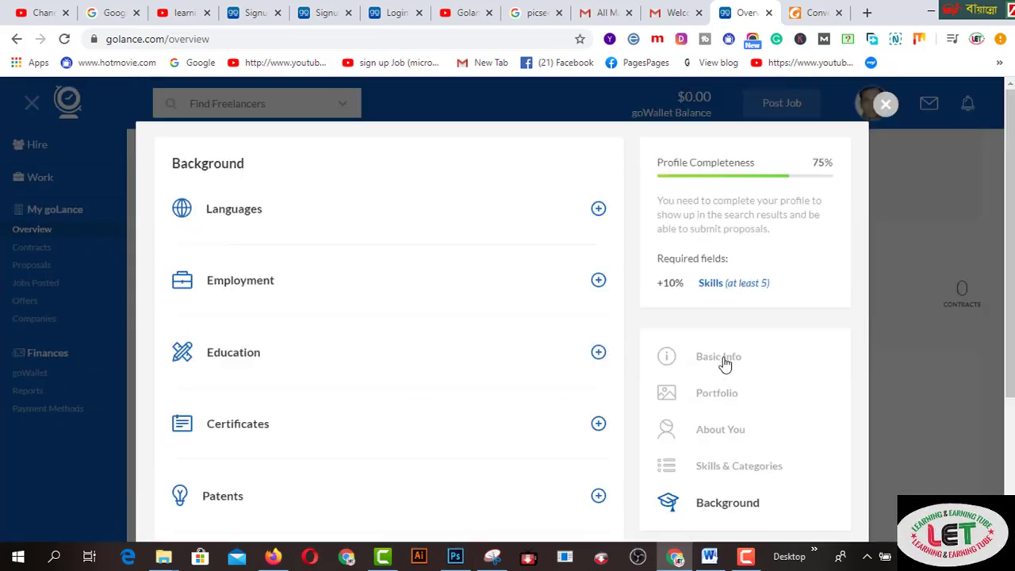
pyautogui.click(599, 210)
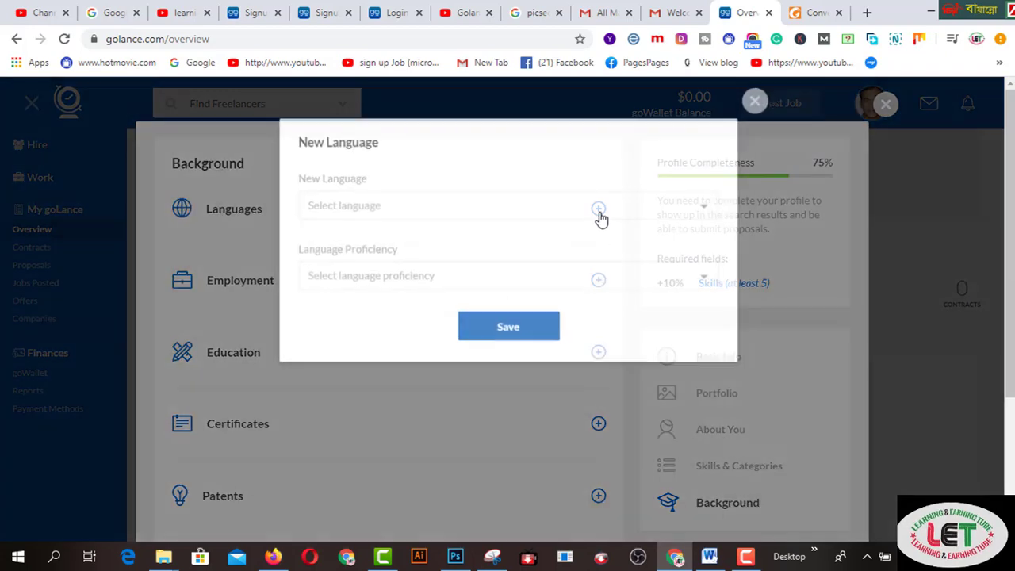
pyautogui.click(426, 208)
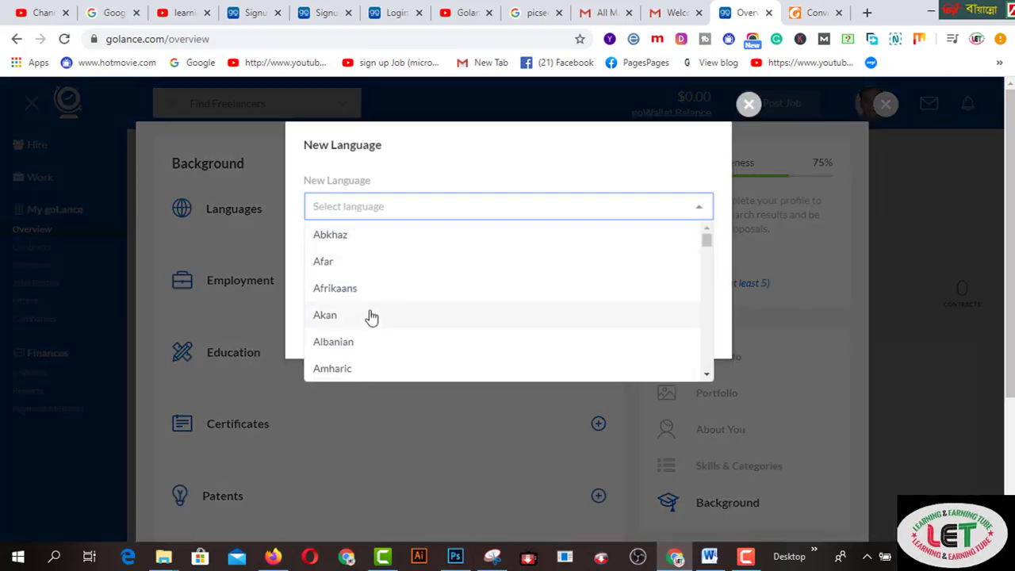
pyautogui.scroll(-3, 369, 317)
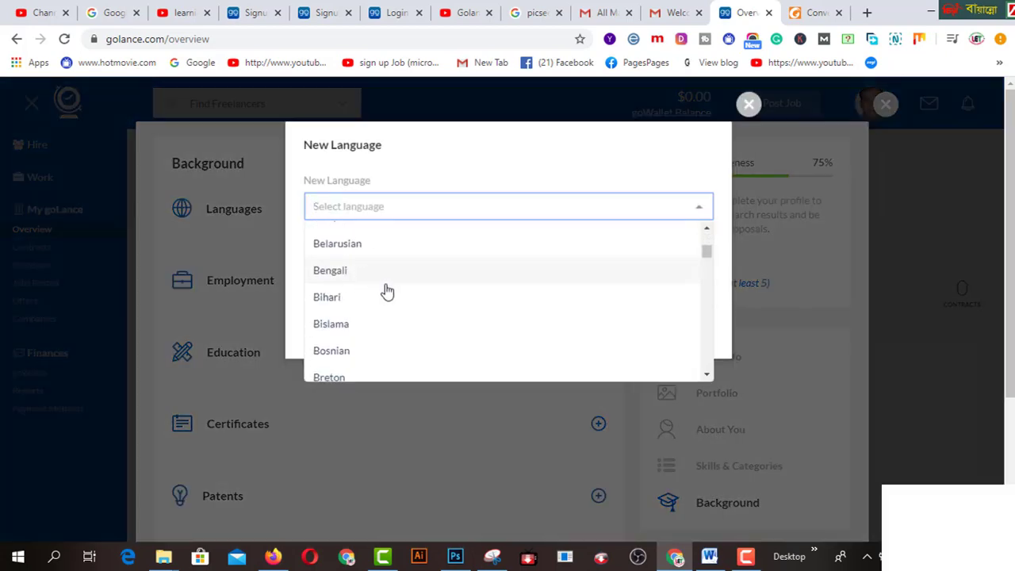
pyautogui.scroll(2, 385, 290)
pyautogui.scroll(-1, 365, 312)
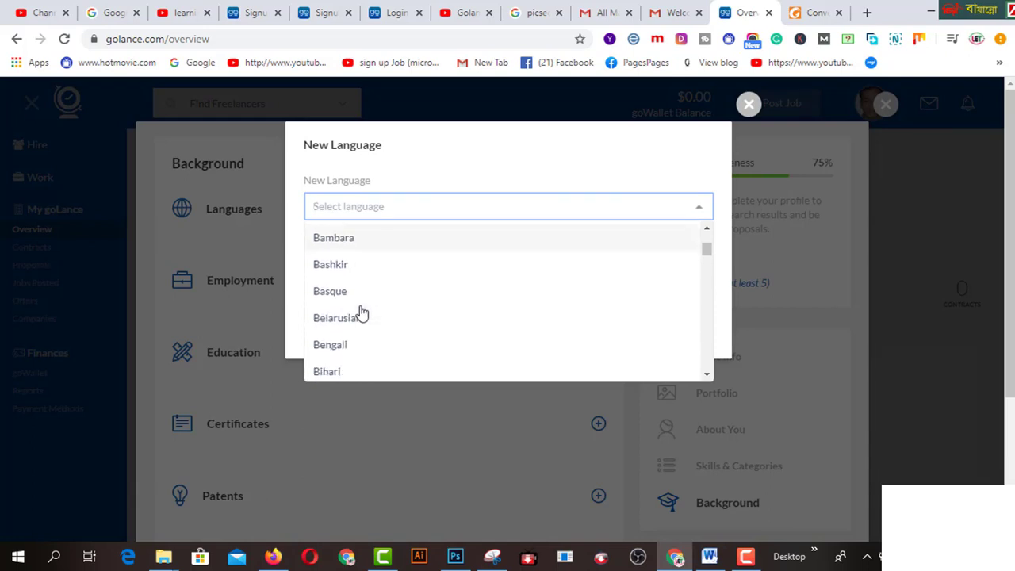
pyautogui.scroll(-1, 363, 313)
pyautogui.scroll(-2, 362, 311)
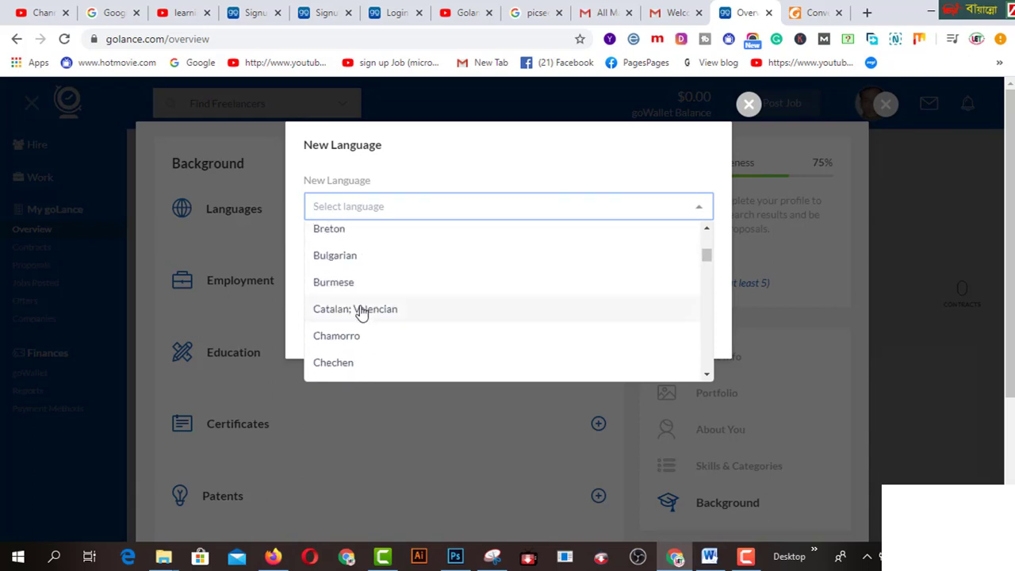
pyautogui.scroll(-12, 361, 308)
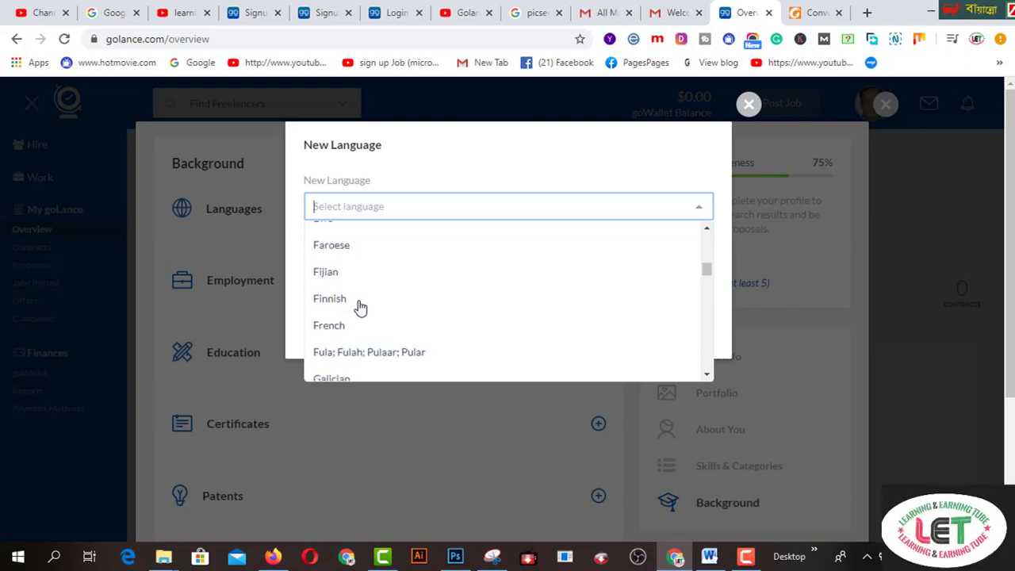
pyautogui.scroll(5, 356, 306)
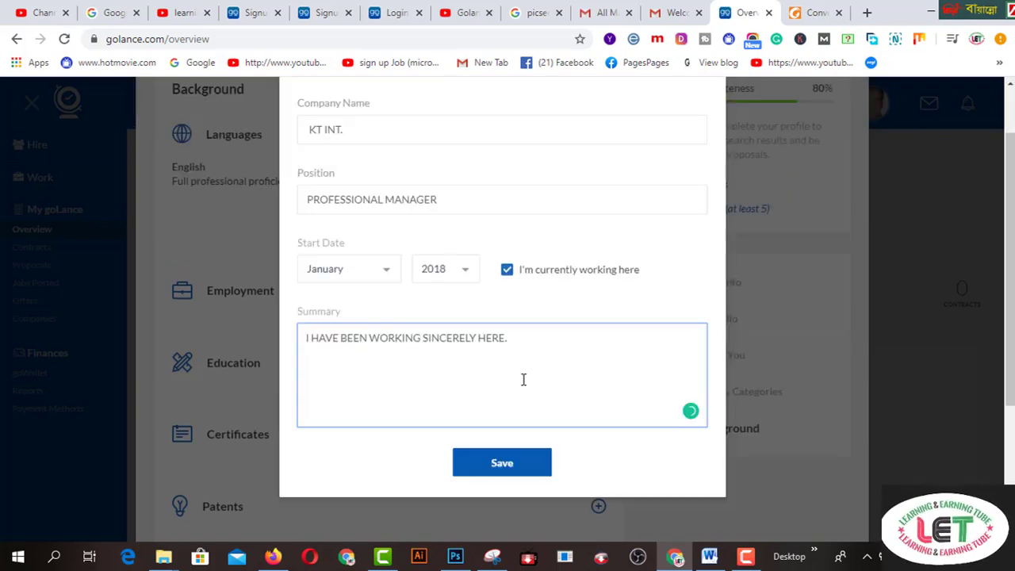
# - Check the company name, position, start date and summary of the new employment entry and save it
pyautogui.scroll(2, 524, 378)
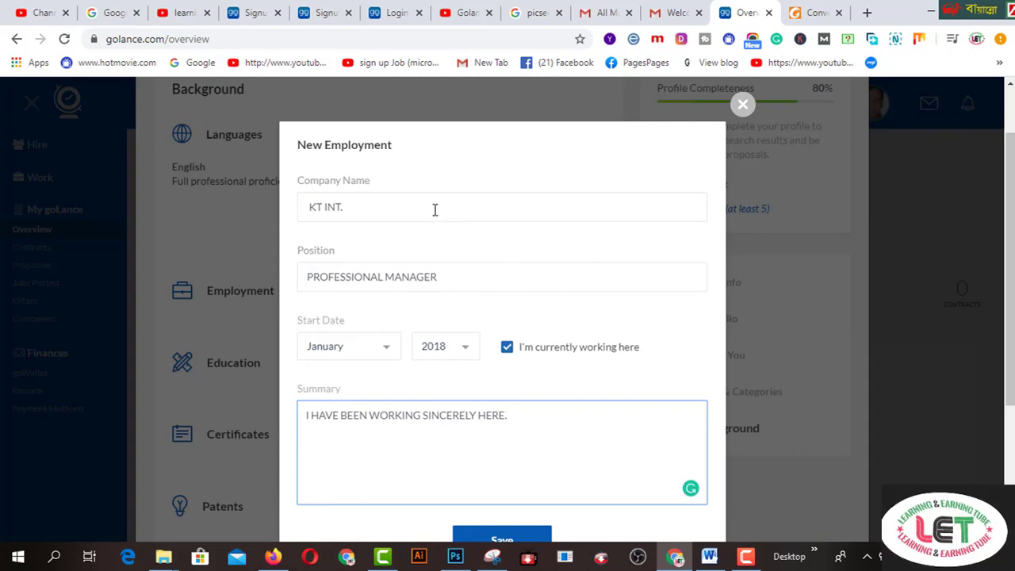
pyautogui.click(470, 273)
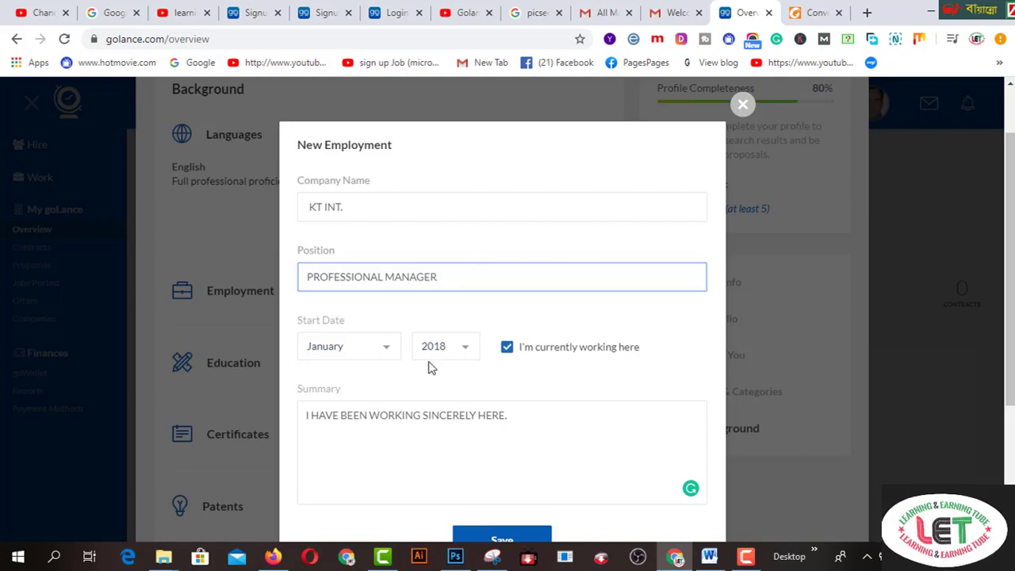
pyautogui.scroll(-1, 525, 378)
pyautogui.click(508, 471)
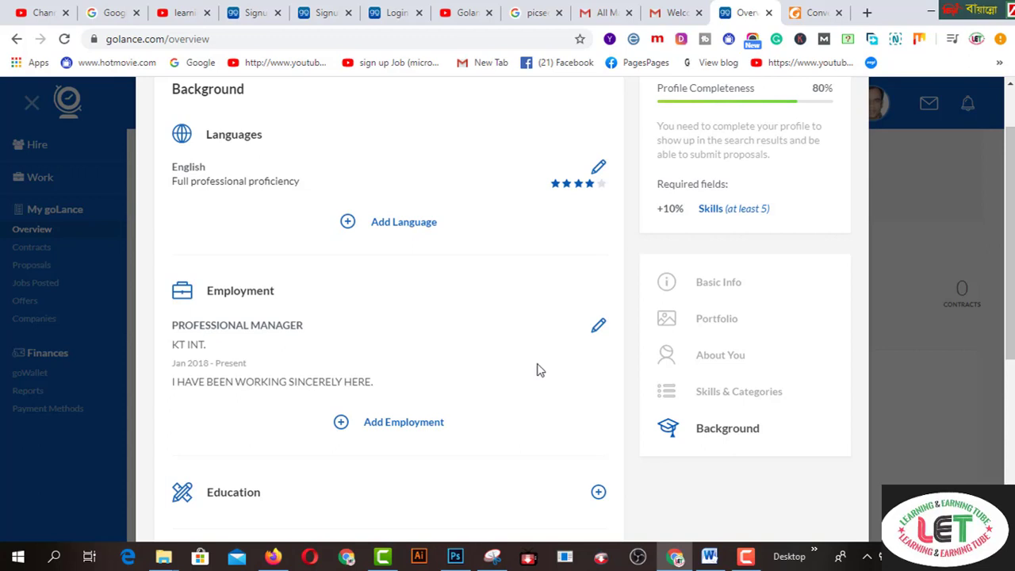
# - Create an education entry for NATIONAL UNIVERSITY with a Bachelor's Degree in SCIENCE, graduation year 2004 and the subjects as notes
pyautogui.scroll(-2, 504, 397)
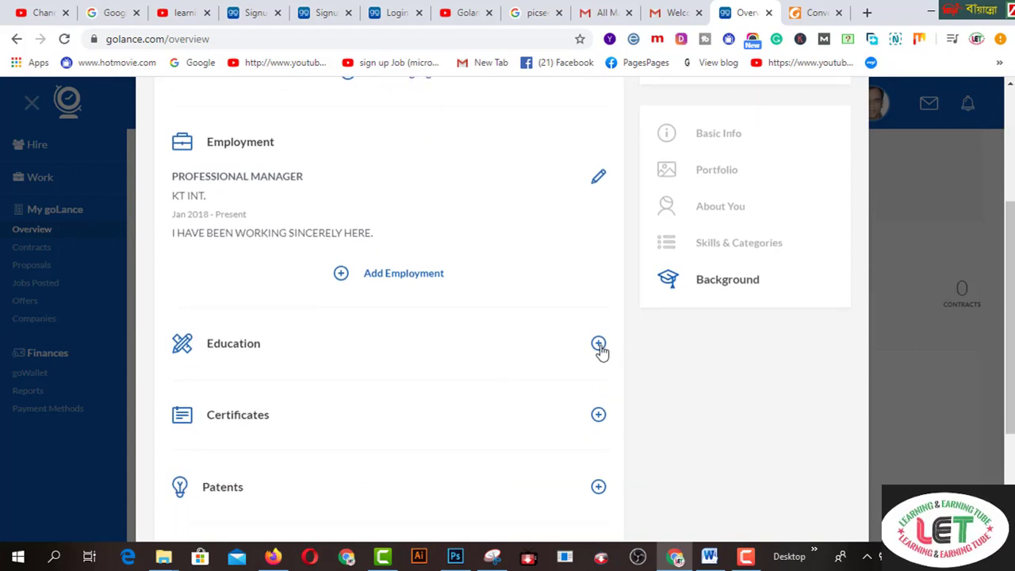
pyautogui.click(599, 345)
pyautogui.click(356, 144)
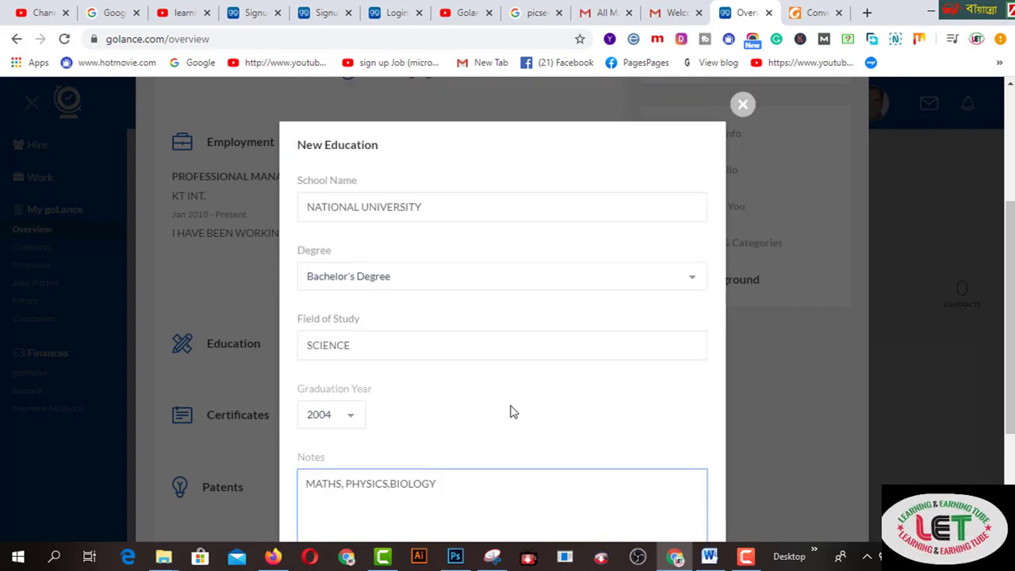
pyautogui.click(438, 211)
pyautogui.click(437, 281)
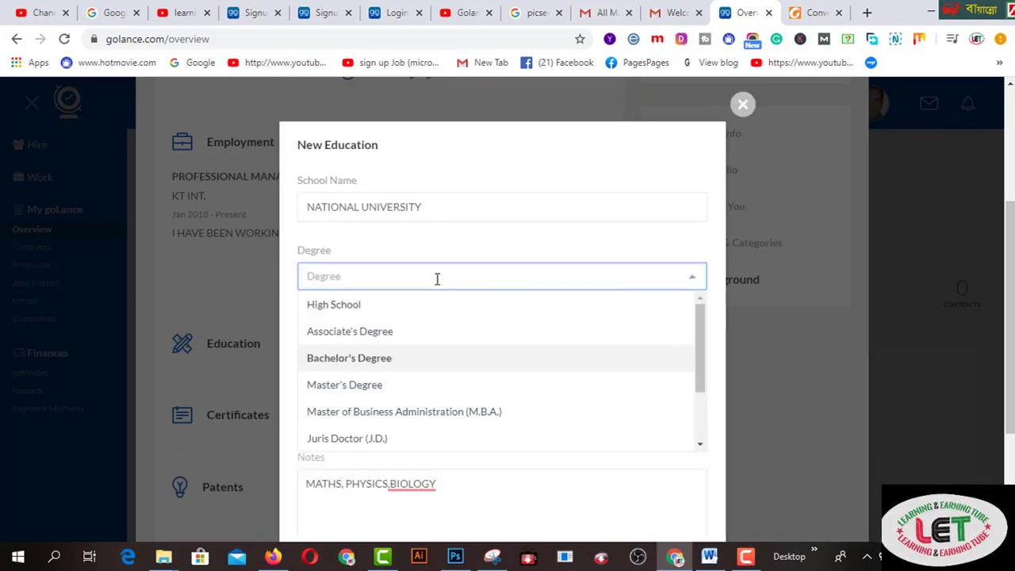
pyautogui.click(795, 256)
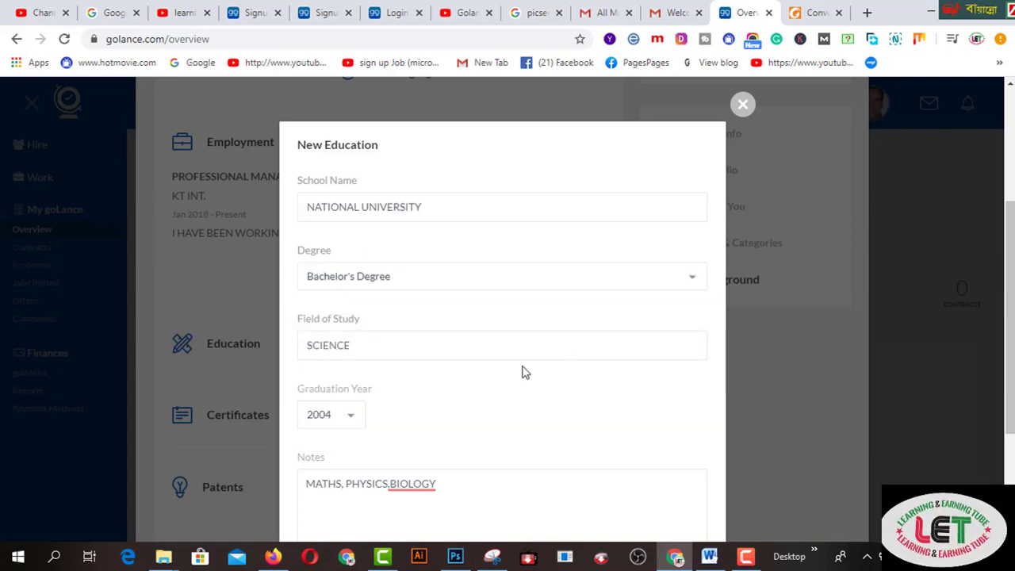
# - Correct the spacing before BIOLOGY in the education notes and save the entry
pyautogui.scroll(-1, 523, 372)
pyautogui.scroll(-1, 524, 372)
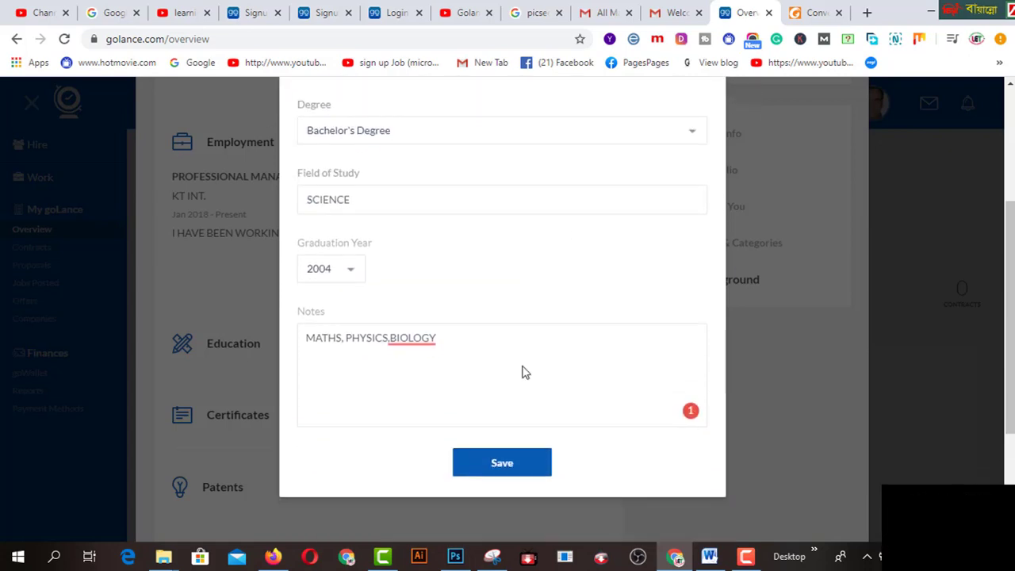
pyautogui.click(420, 339)
pyautogui.click(437, 386)
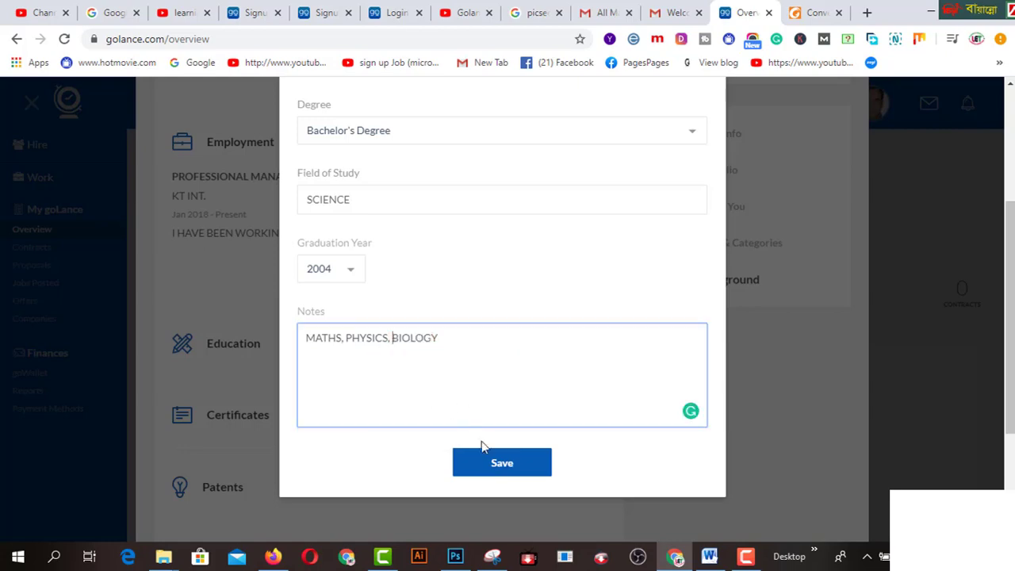
pyautogui.click(502, 464)
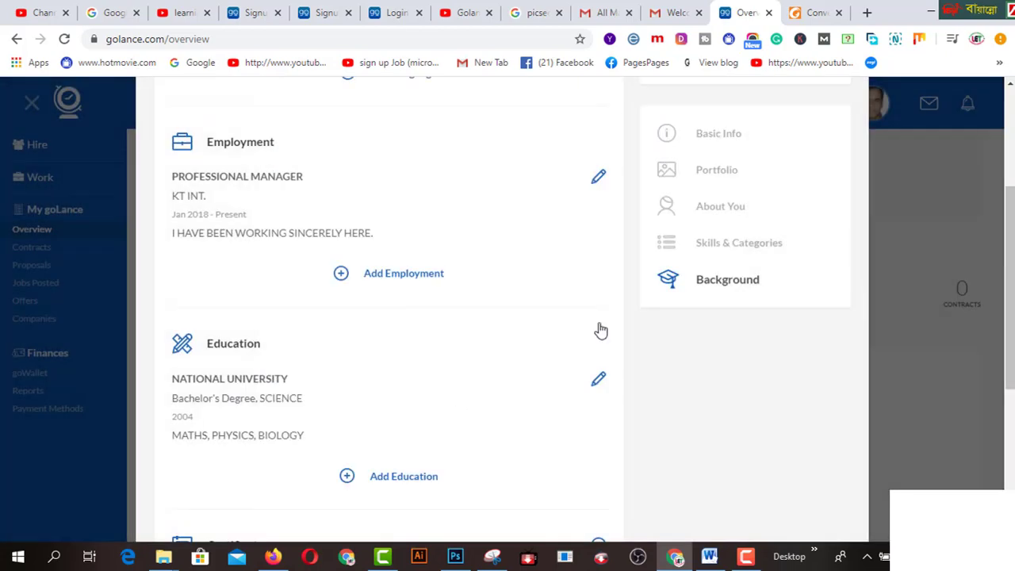
# - View the fields of the new certificate and new patent forms, closing each without entering anything
pyautogui.scroll(-3, 600, 330)
pyautogui.click(599, 324)
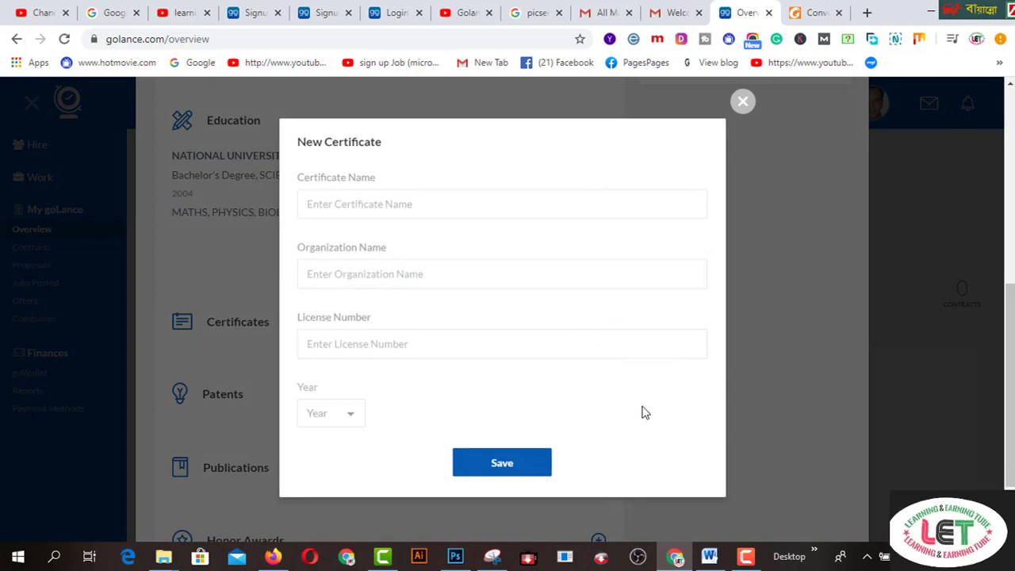
pyautogui.click(744, 101)
pyautogui.scroll(-1, 672, 293)
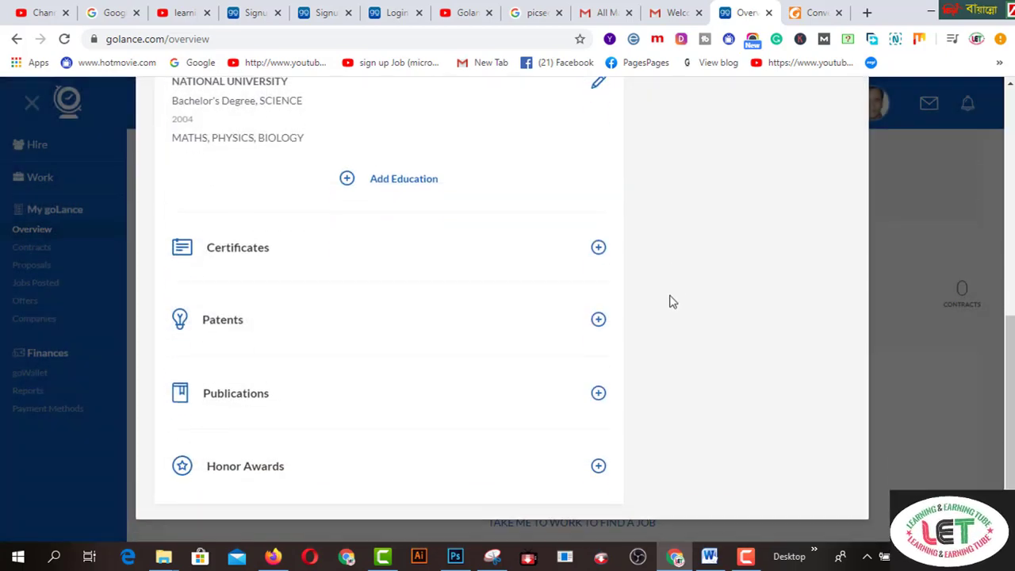
pyautogui.click(600, 322)
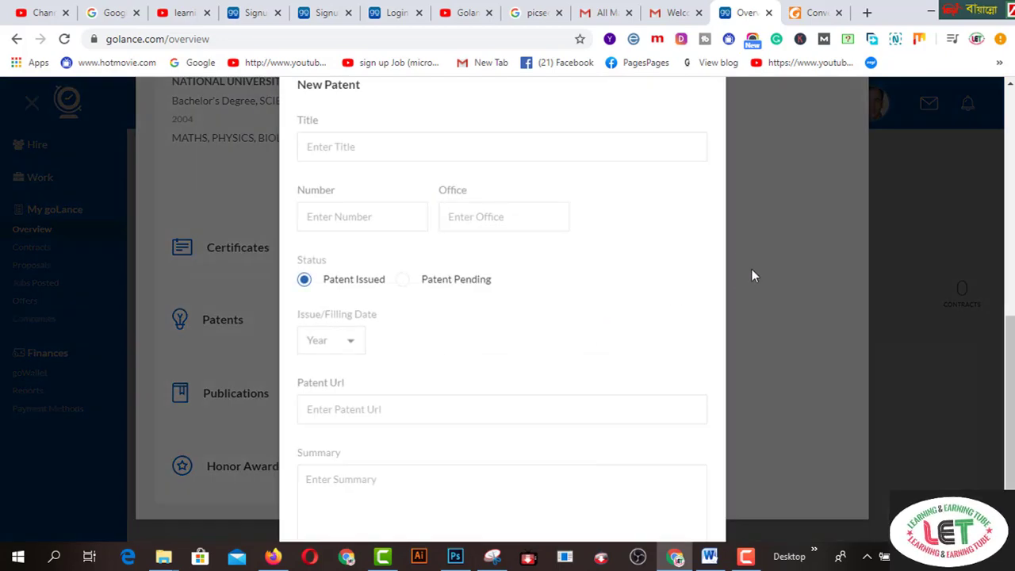
pyautogui.click(749, 107)
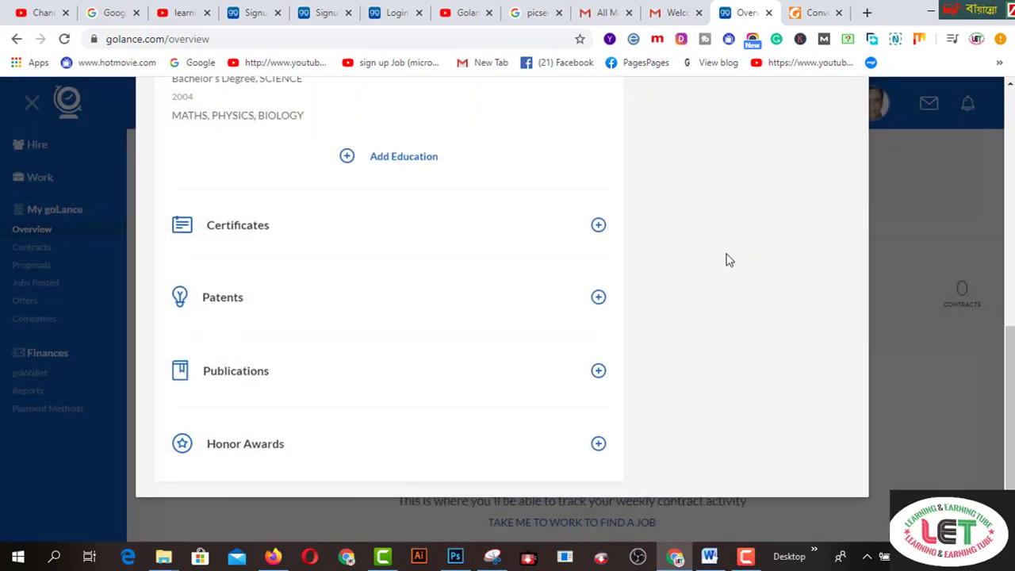
# - View the fields of the new publication and new honor award forms, closing each without entering anything
pyautogui.click(599, 371)
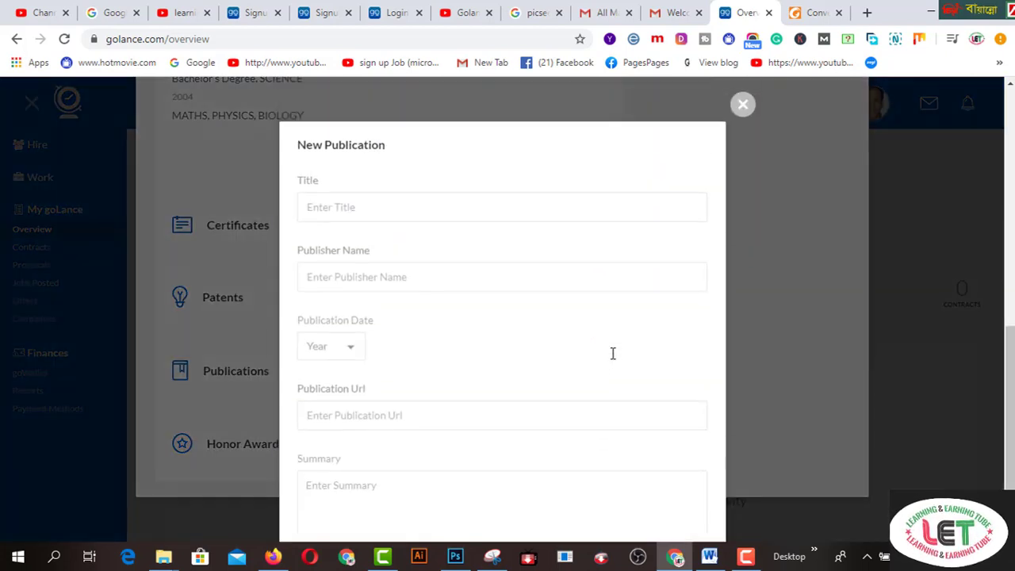
pyautogui.click(740, 248)
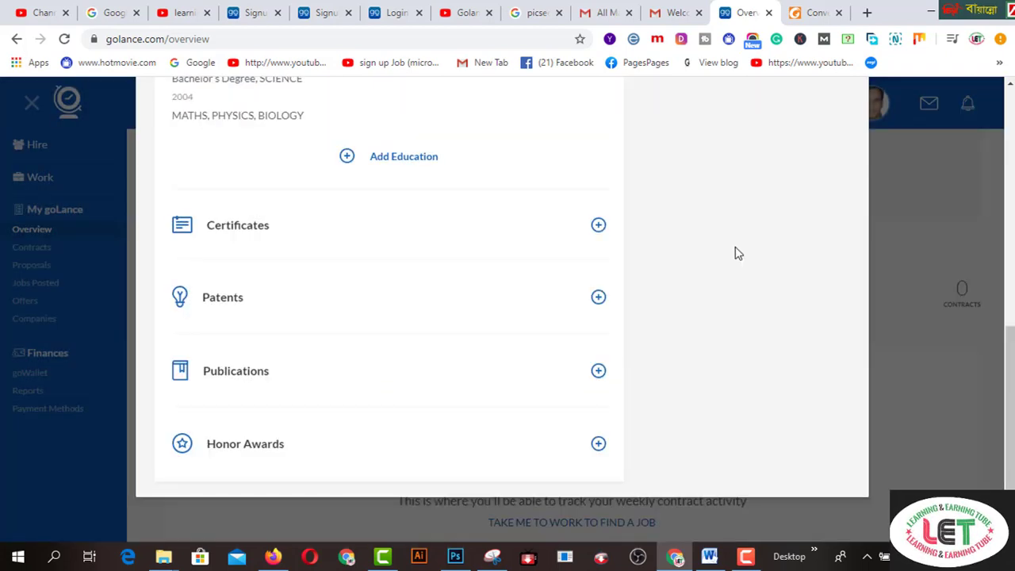
pyautogui.click(599, 445)
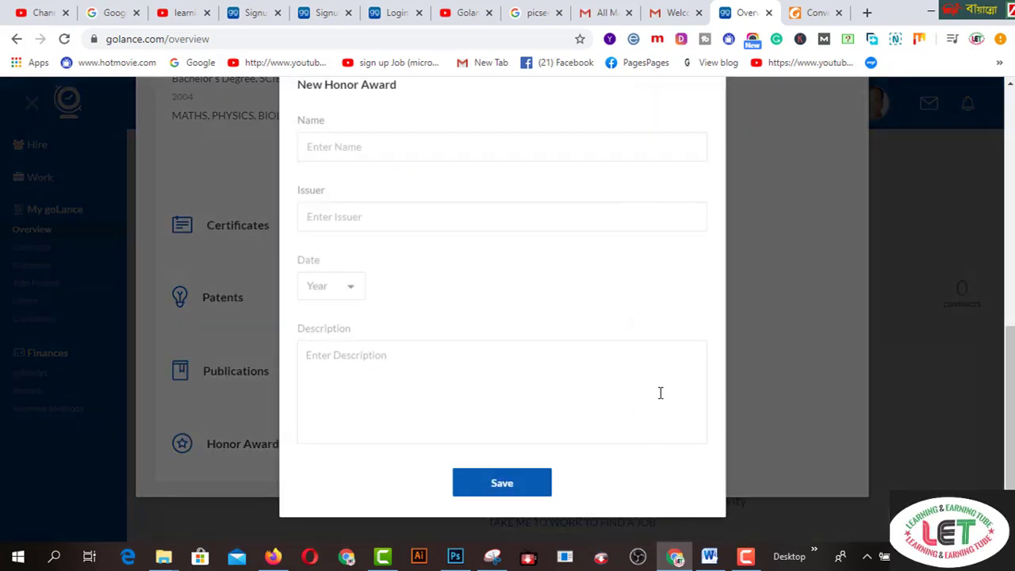
pyautogui.scroll(1, 662, 391)
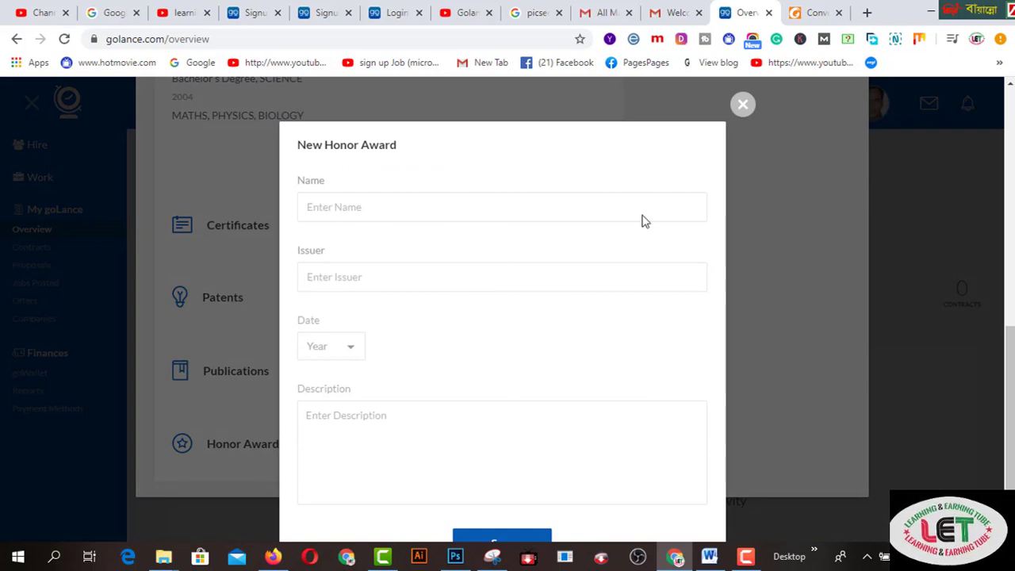
pyautogui.click(743, 104)
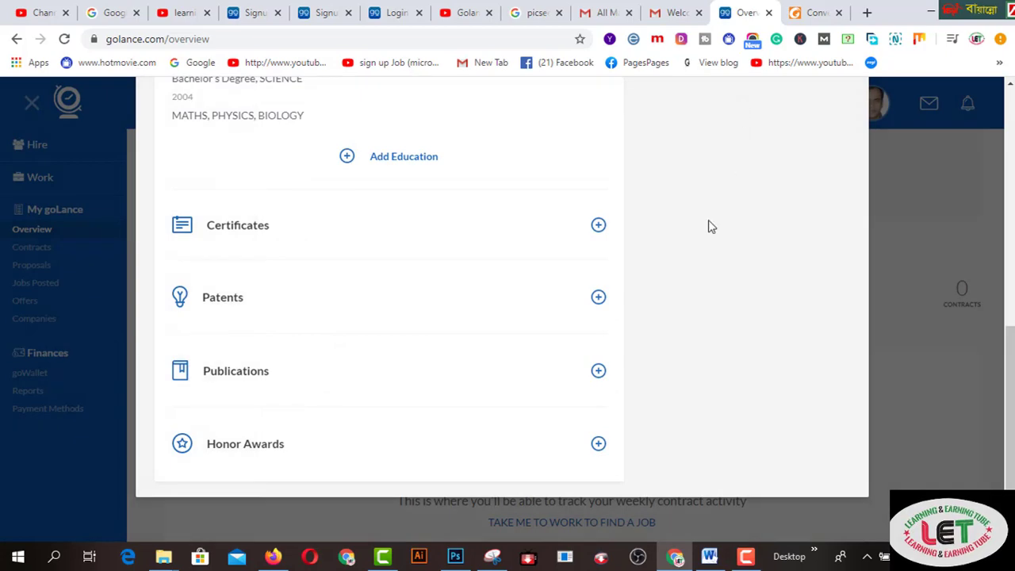
# - Return to the required Skills field and add 3D Design as the fifth profile skill
pyautogui.scroll(4, 706, 238)
pyautogui.scroll(3, 723, 337)
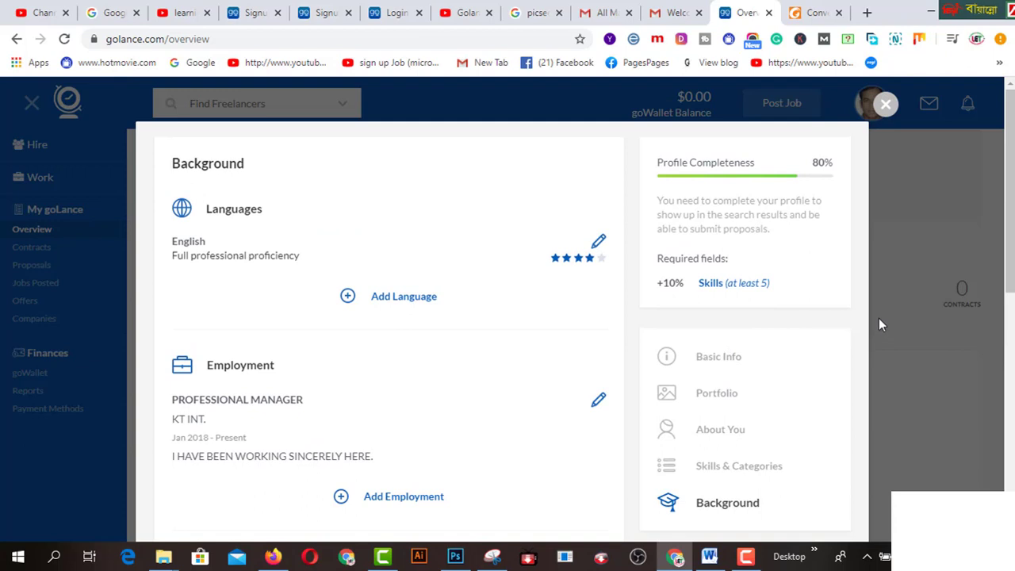
pyautogui.click(712, 285)
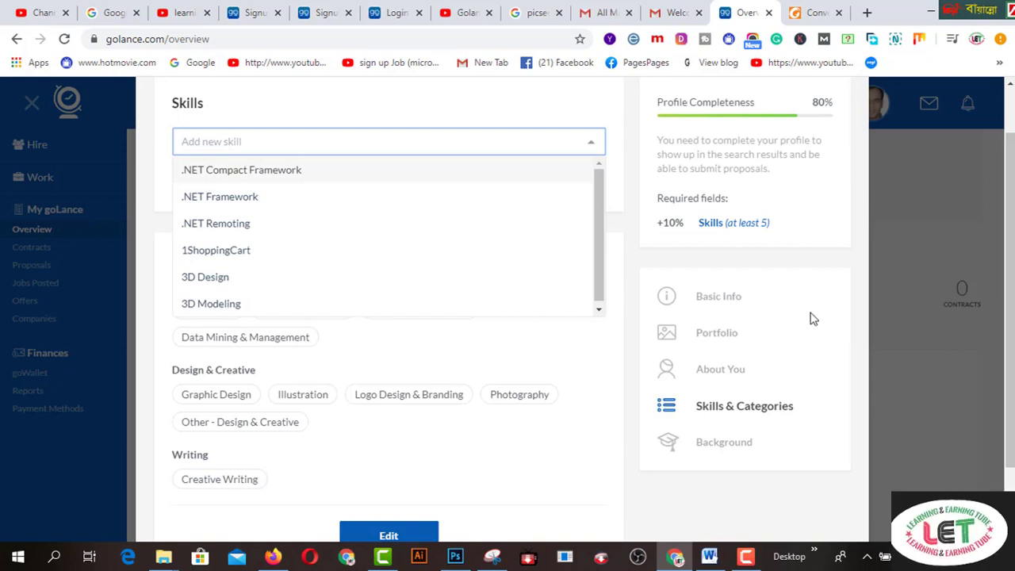
pyautogui.click(224, 279)
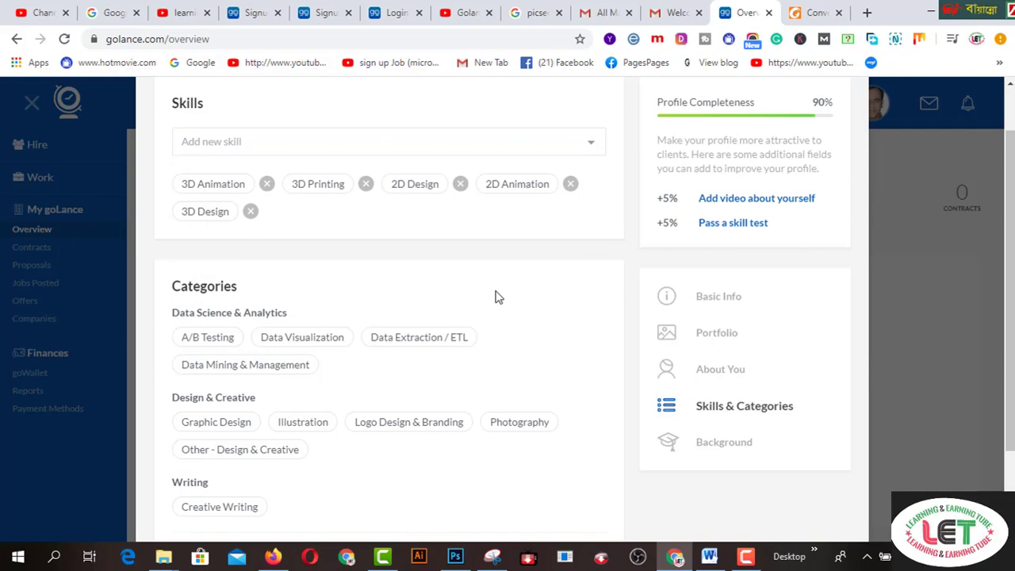
pyautogui.scroll(-1, 474, 278)
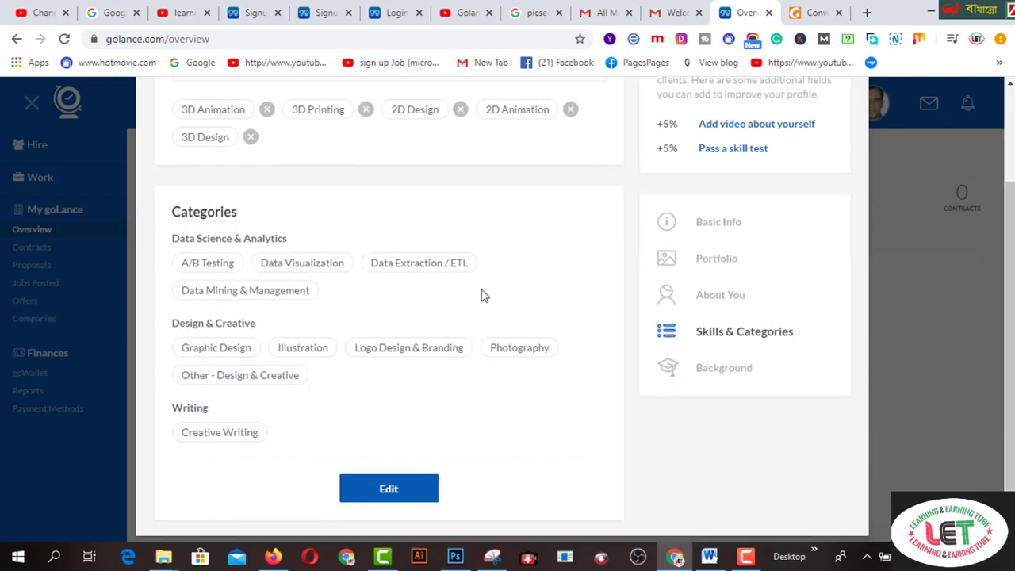
pyautogui.scroll(-1, 474, 383)
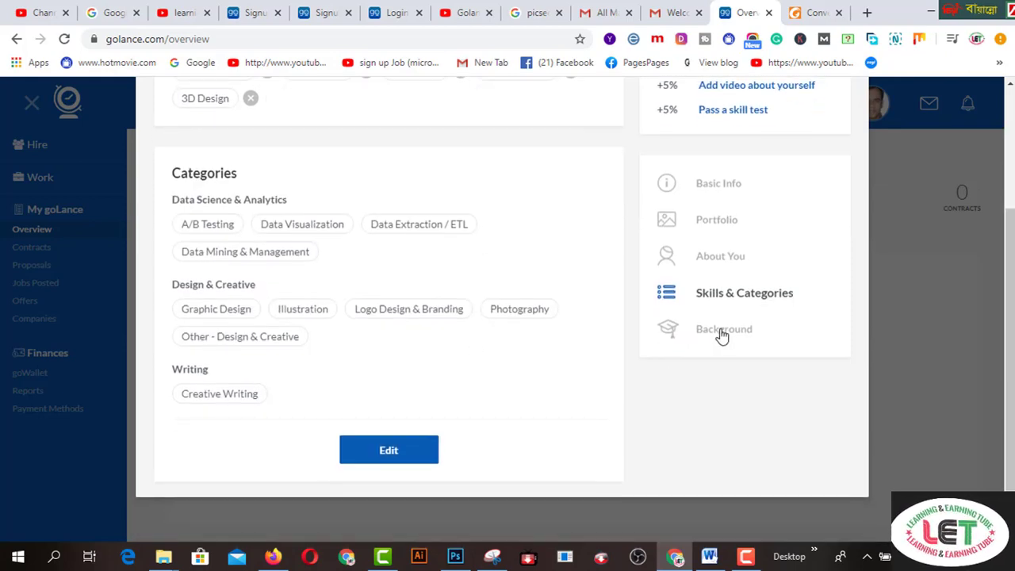
# - Enter PROFESSIONAL DATA ANALYTICS as the profile summary in the About You section and save it
pyautogui.scroll(2, 832, 351)
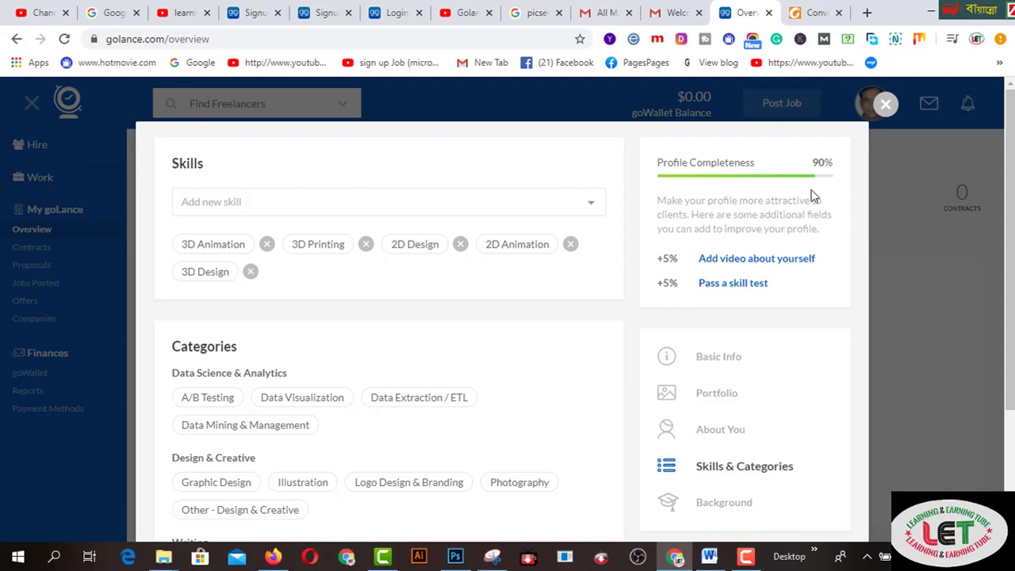
pyautogui.click(766, 262)
pyautogui.scroll(2, 414, 358)
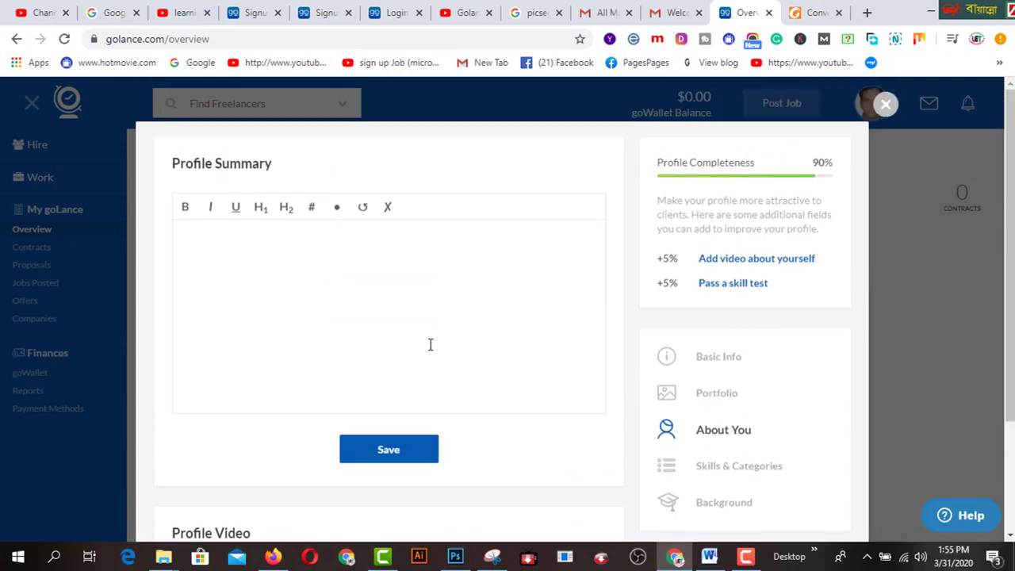
pyautogui.click(381, 290)
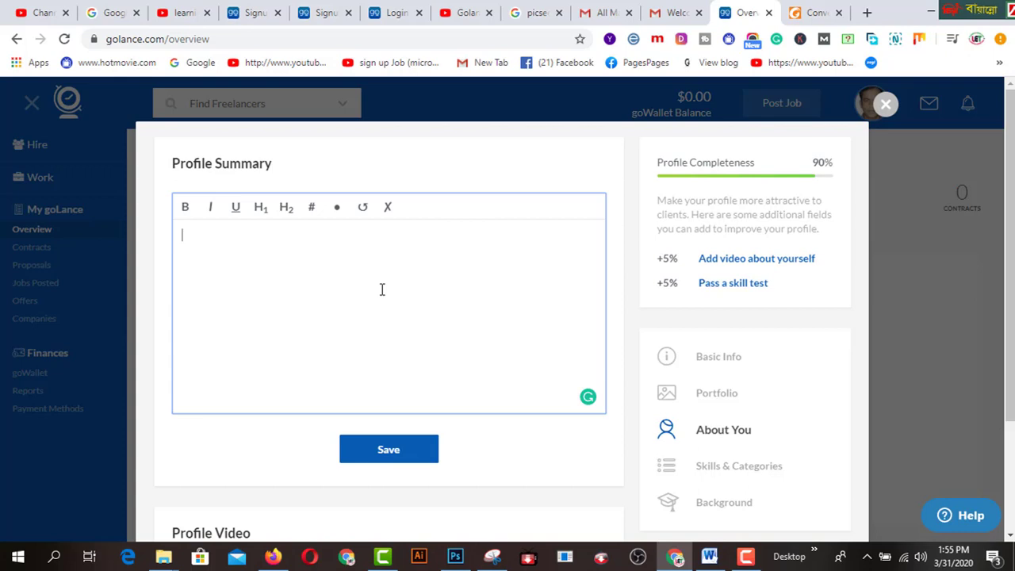
pyautogui.write('PROFESSIONAL DATA ANALYTICS')
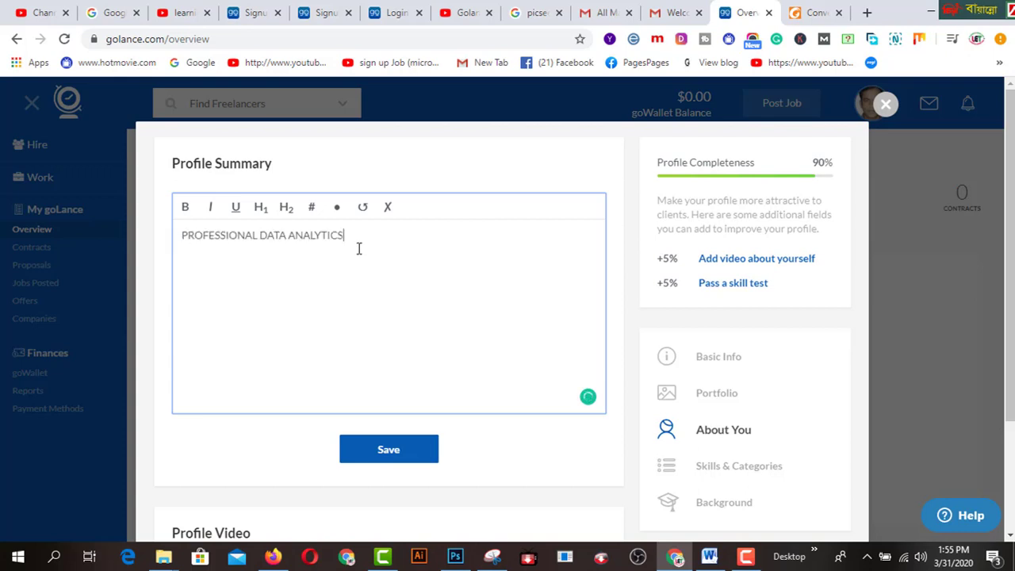
pyautogui.click(397, 455)
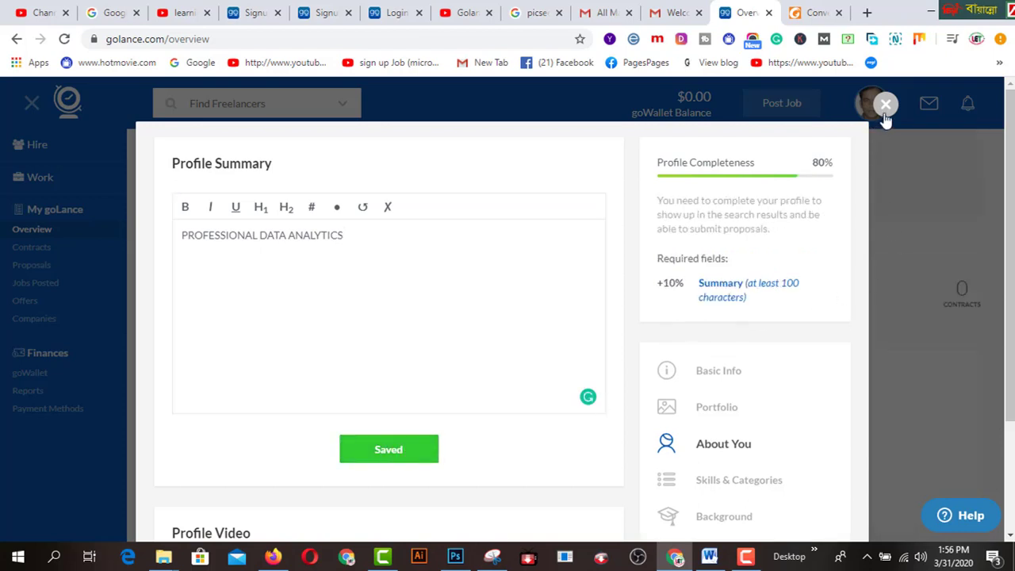
# - Close the profile editor and go from the account overview to the listing of available jobs
pyautogui.scroll(-1, 868, 261)
pyautogui.scroll(-1, 867, 255)
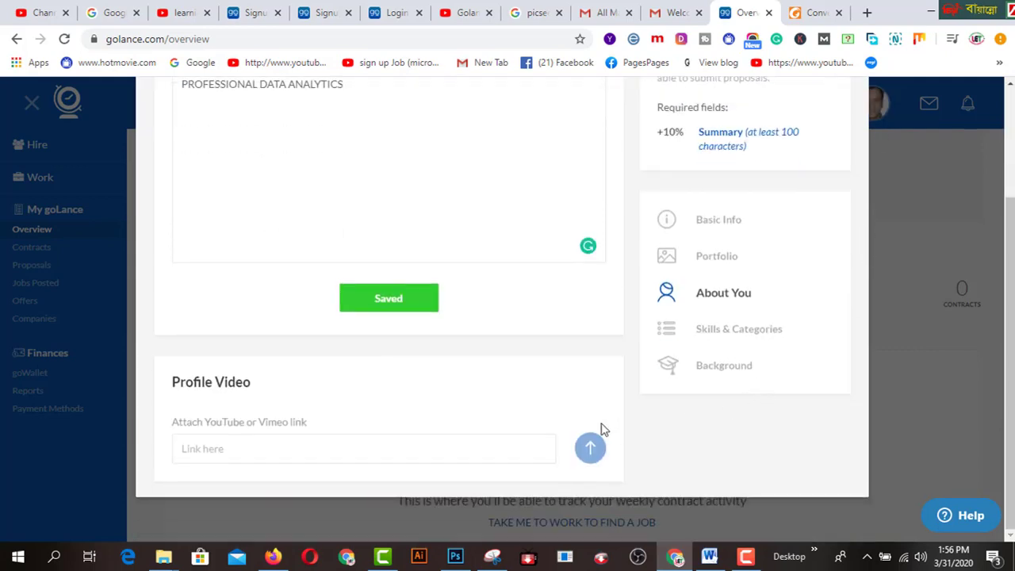
pyautogui.scroll(2, 872, 317)
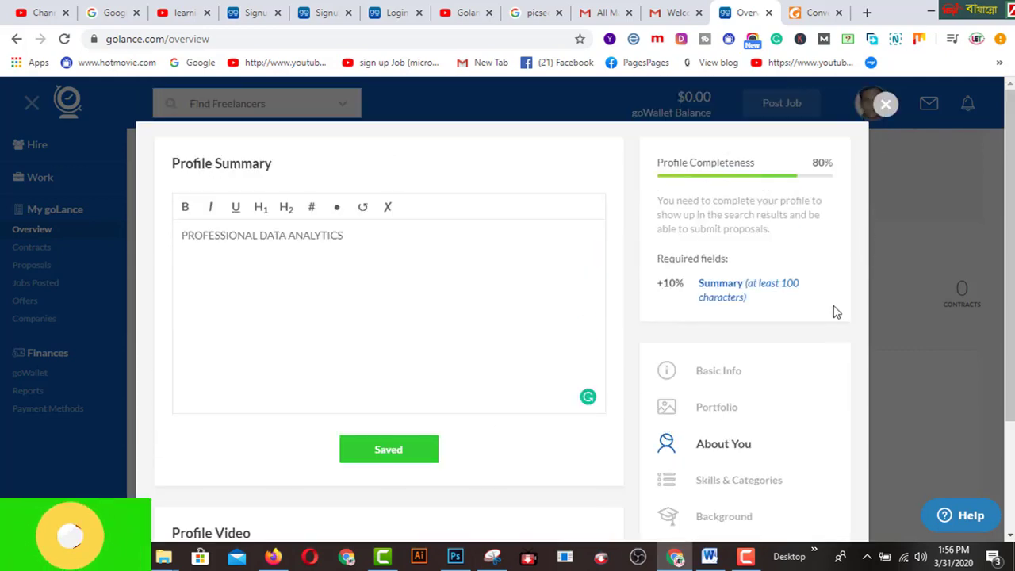
pyautogui.click(912, 207)
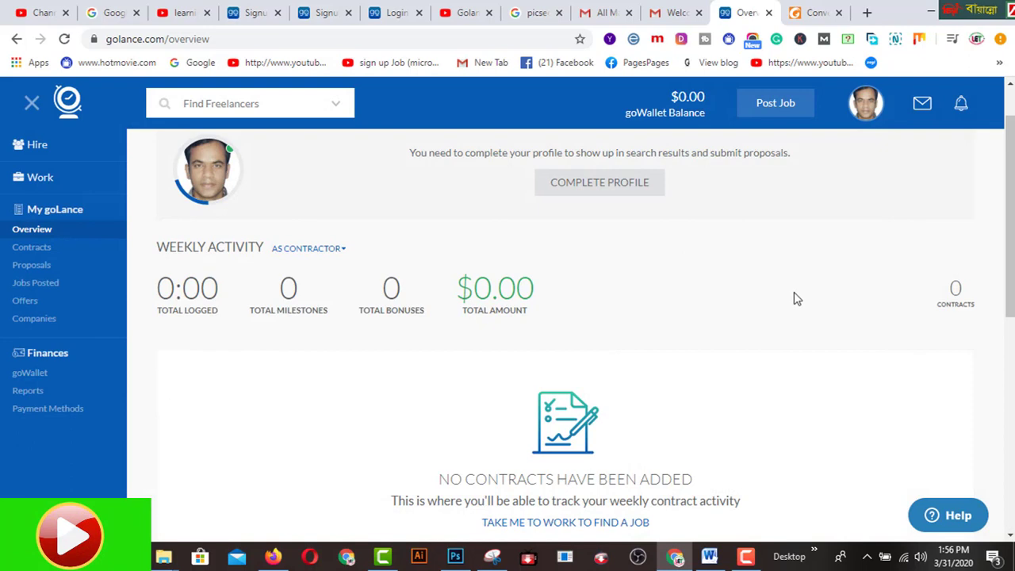
pyautogui.scroll(1, 794, 296)
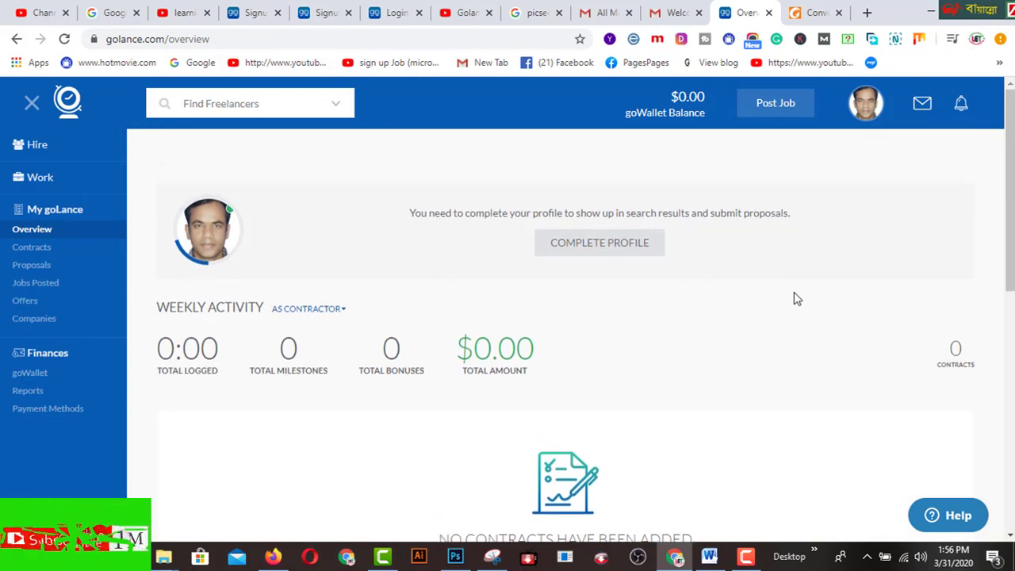
pyautogui.scroll(-2, 794, 292)
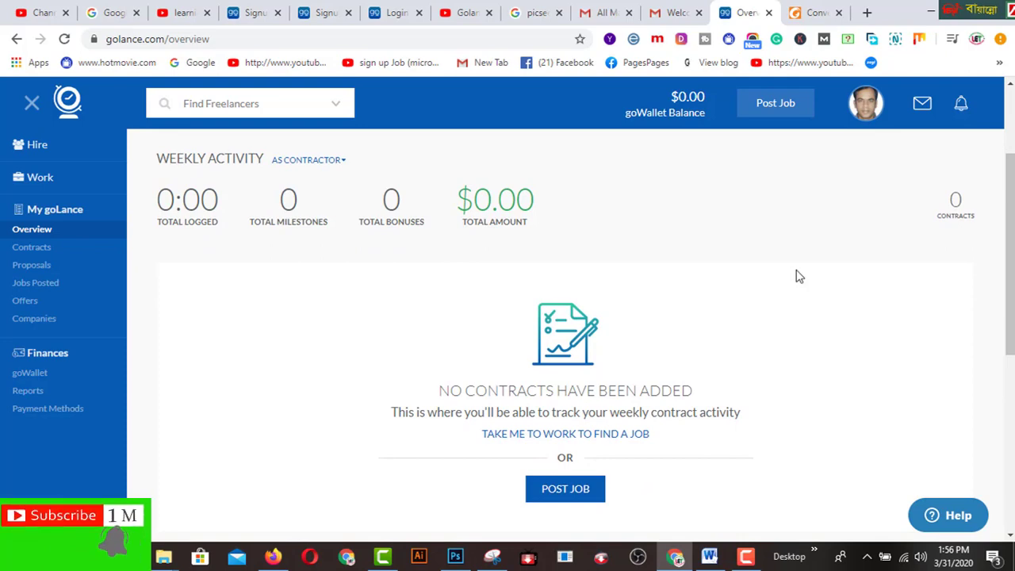
pyautogui.scroll(-3, 798, 283)
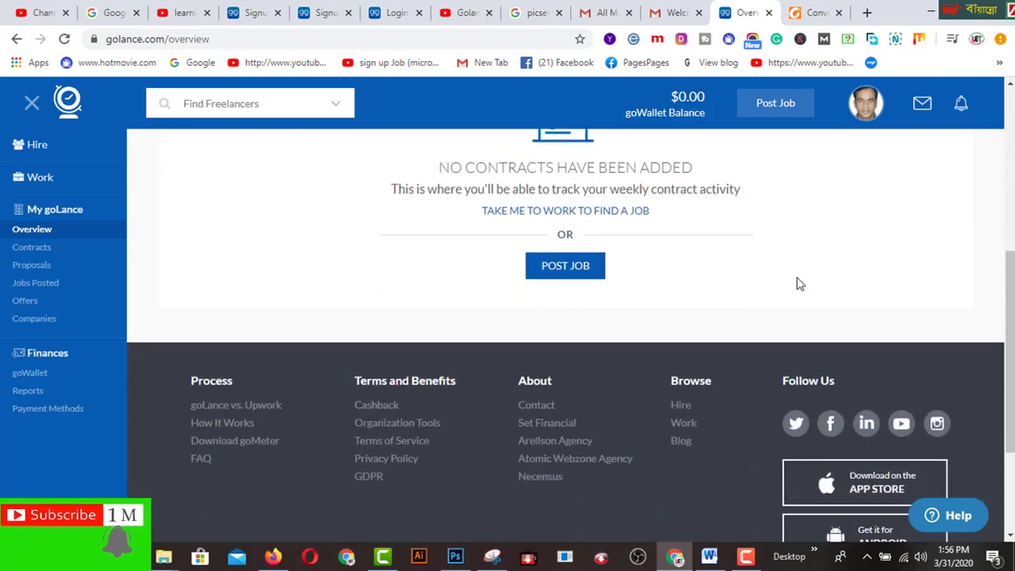
pyautogui.click(632, 211)
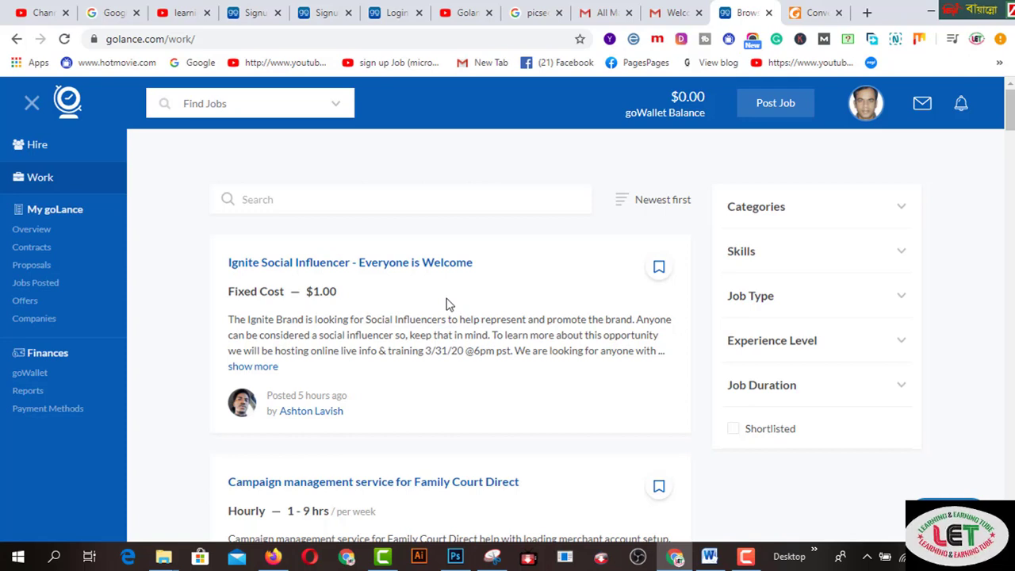
# - Search the job listings for DATA ENTRY and look through the matching jobs
pyautogui.click(435, 199)
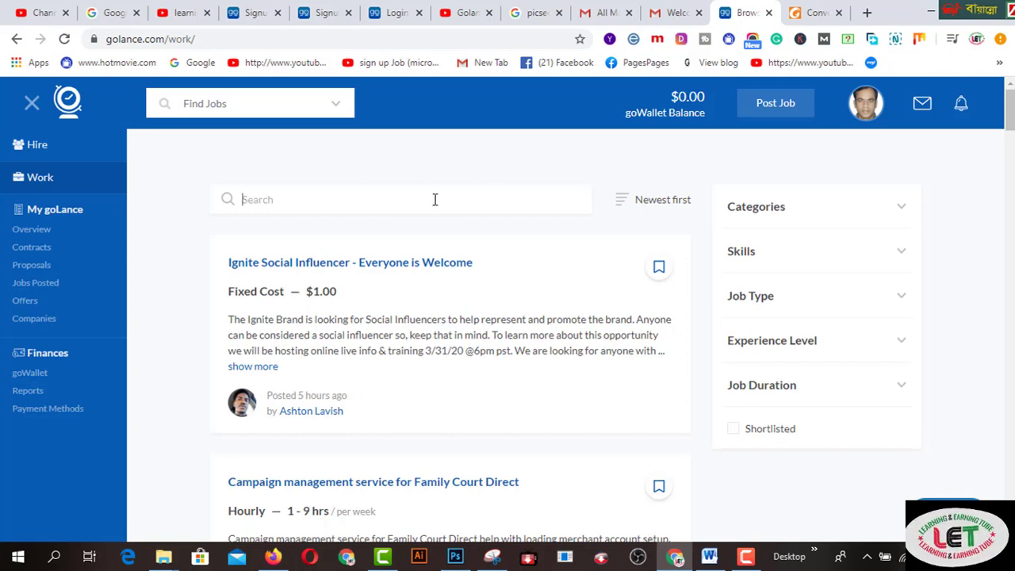
pyautogui.write('DATA ENTRY')
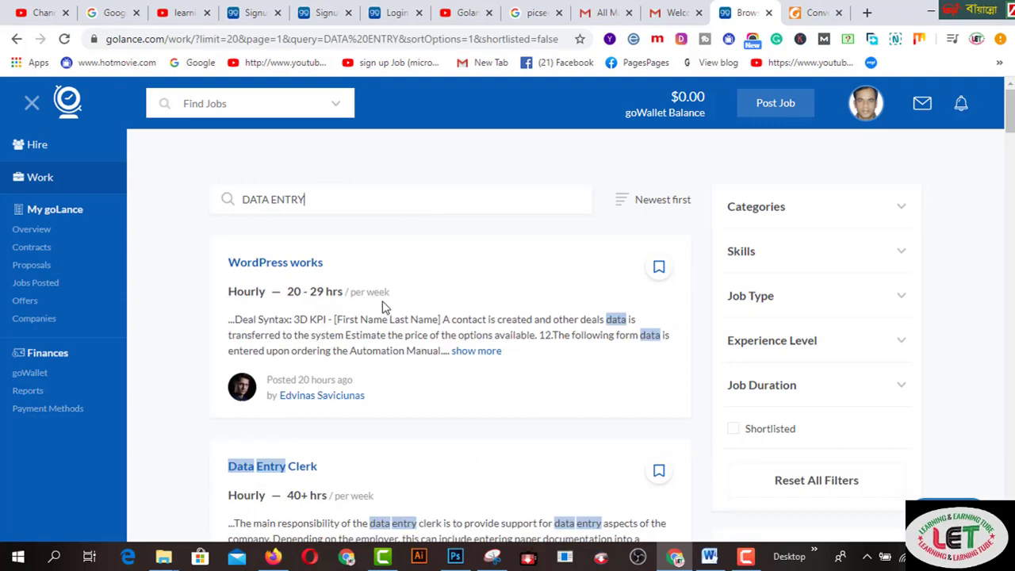
pyautogui.scroll(-2, 384, 307)
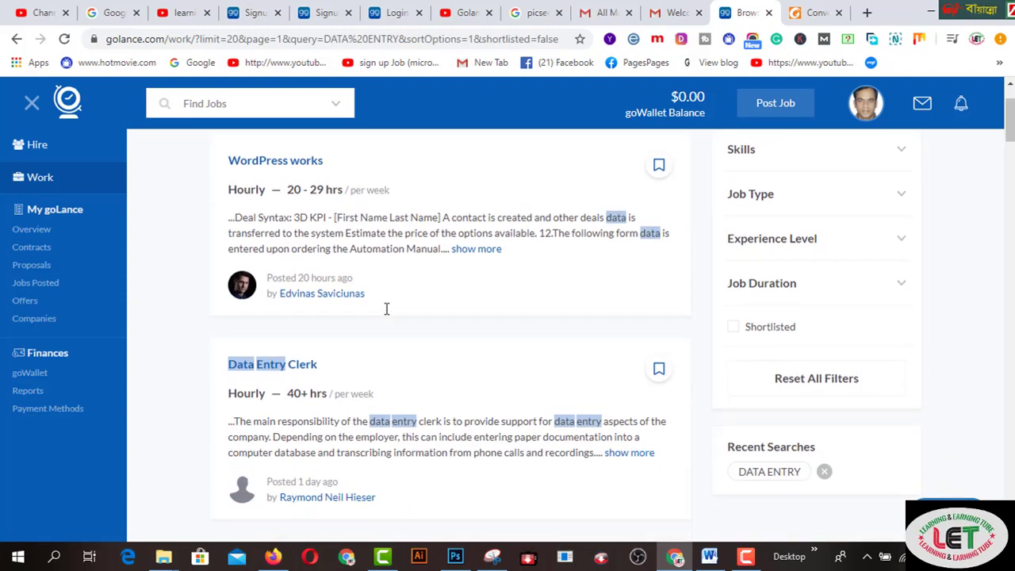
pyautogui.scroll(-1, 374, 321)
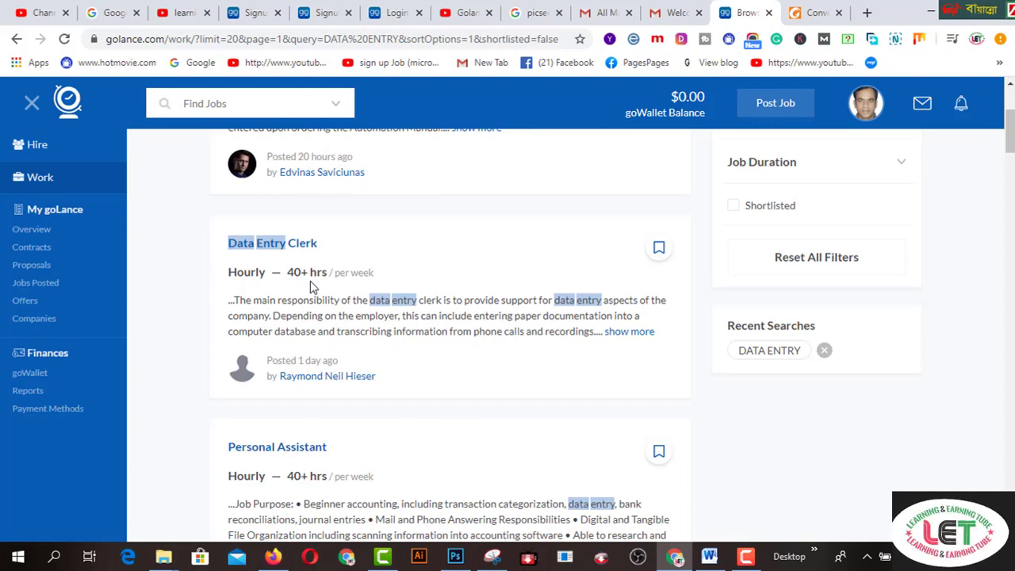
# - Expand the Data Entry Clerk job's short description and read it among the neighbouring listings
pyautogui.click(630, 333)
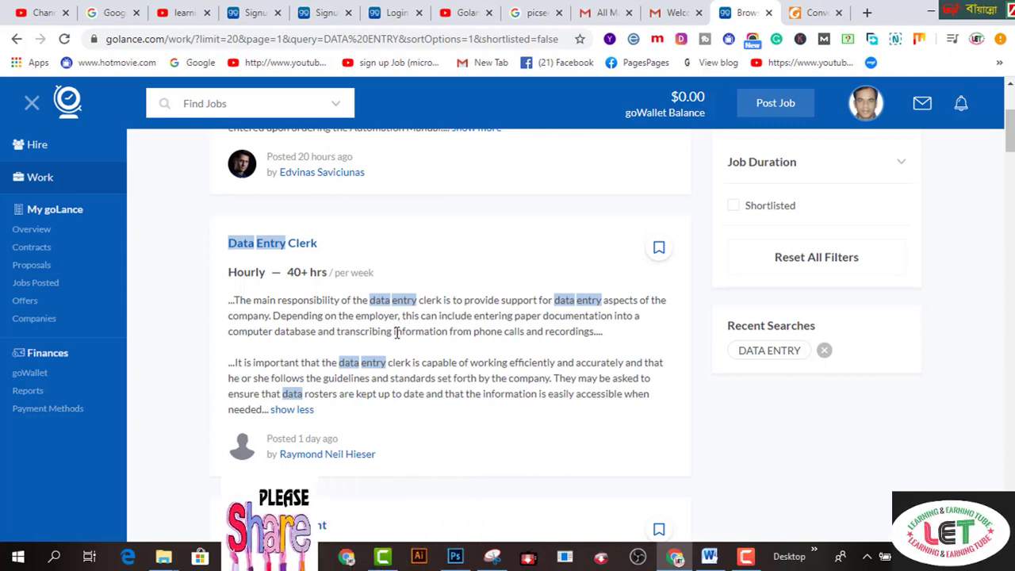
pyautogui.scroll(-1, 406, 335)
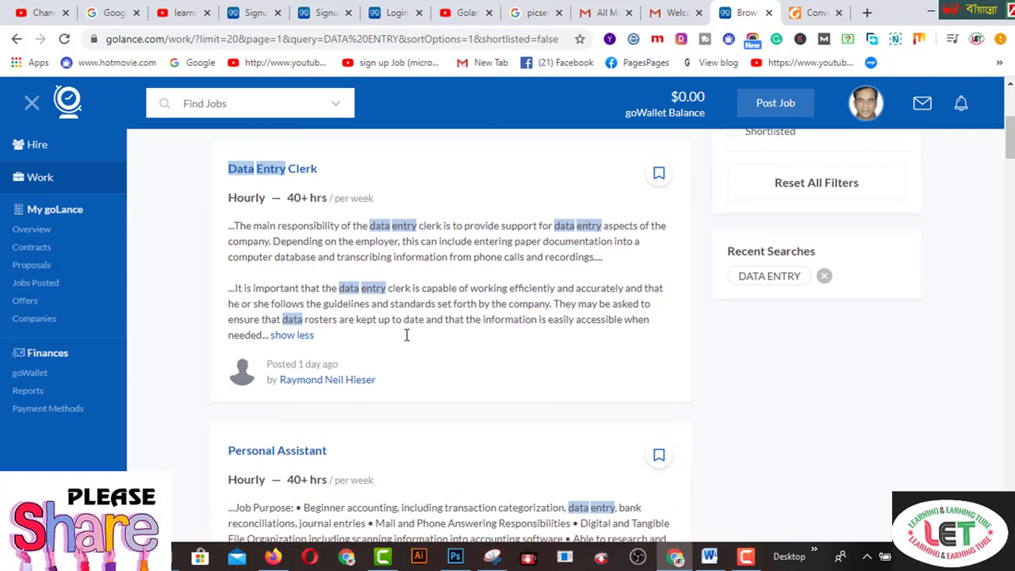
pyautogui.scroll(2, 492, 330)
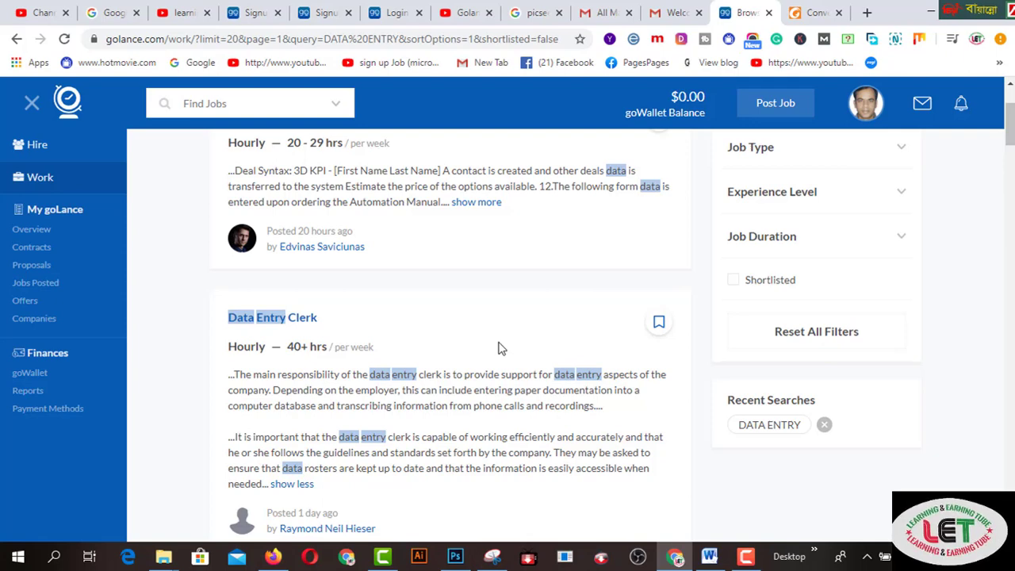
pyautogui.scroll(2, 501, 347)
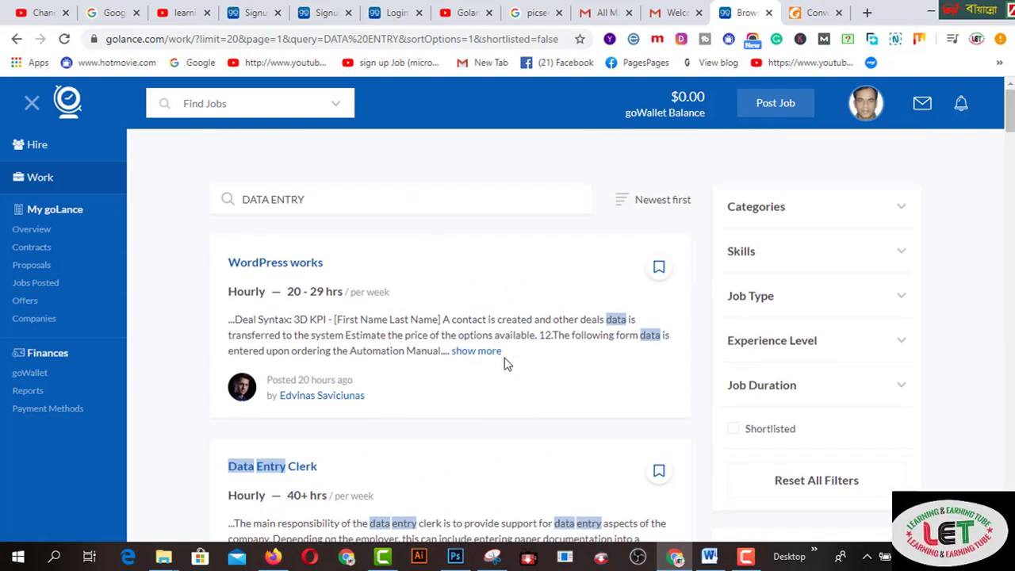
pyautogui.scroll(-1, 506, 361)
pyautogui.scroll(-1, 508, 364)
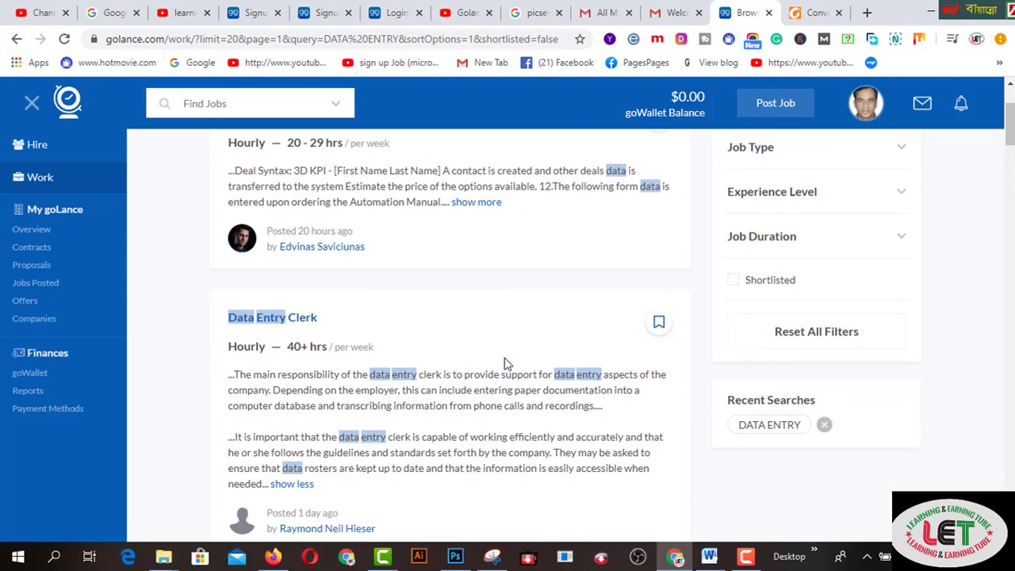
pyautogui.scroll(-1, 507, 363)
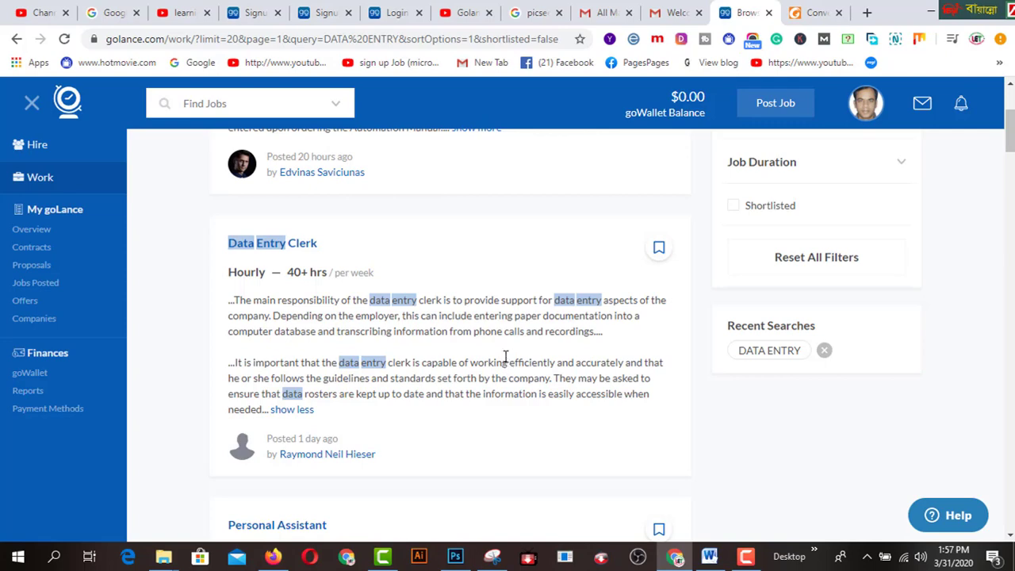
# - Bookmark the Data Entry Clerk job
pyautogui.click(658, 251)
pyautogui.scroll(-1, 599, 293)
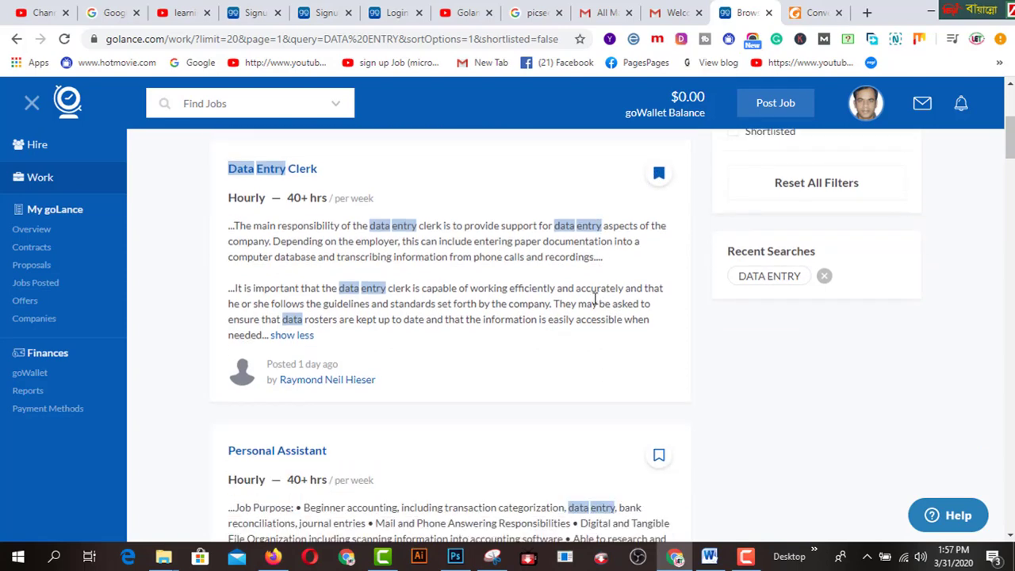
pyautogui.scroll(3, 595, 297)
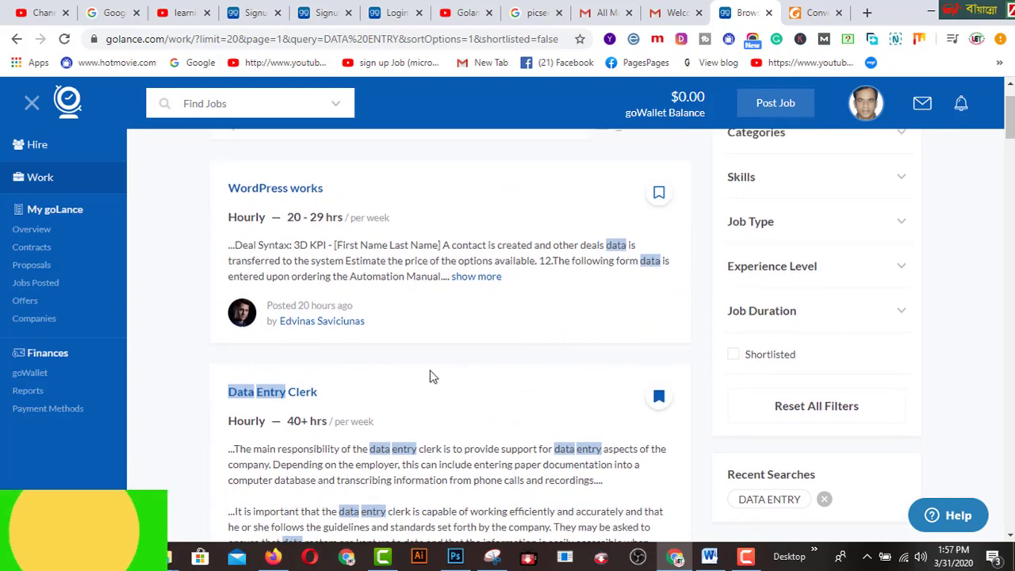
# - Open the full Data Entry Clerk posting, review its description, application option and client information, and close it
pyautogui.click(265, 397)
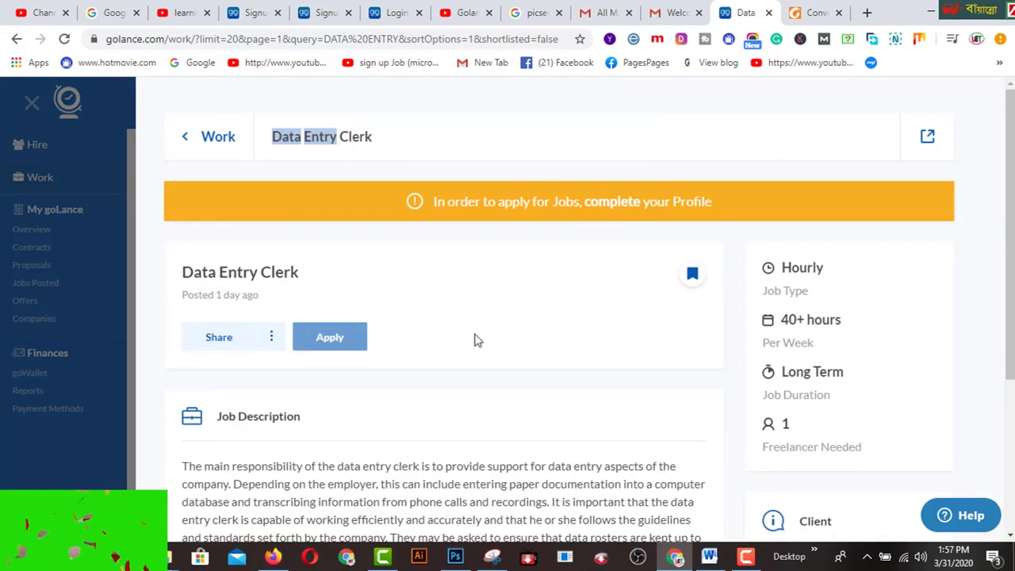
pyautogui.scroll(-1, 477, 340)
pyautogui.scroll(-1, 477, 340)
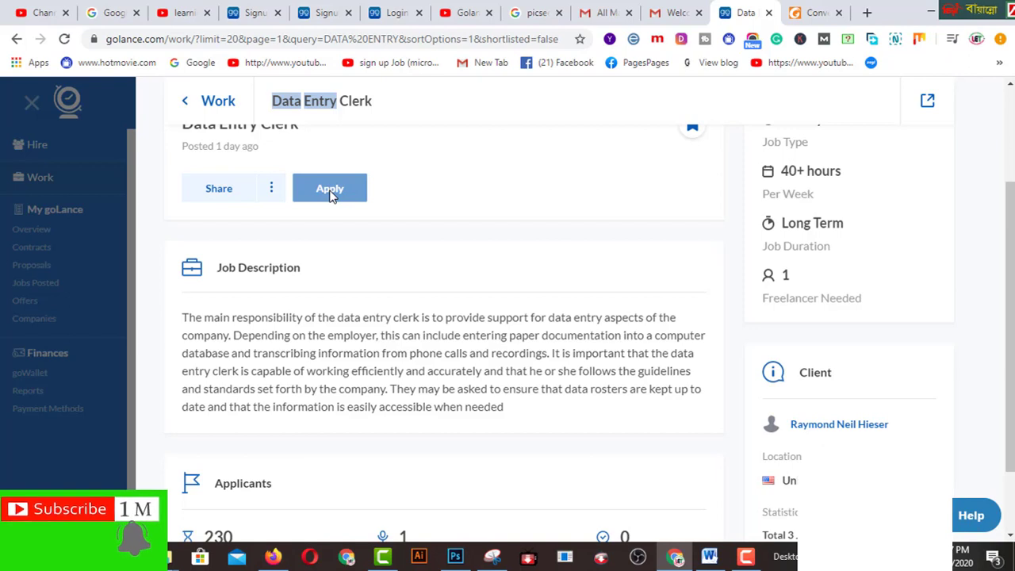
pyautogui.scroll(-2, 514, 242)
pyautogui.scroll(5, 514, 246)
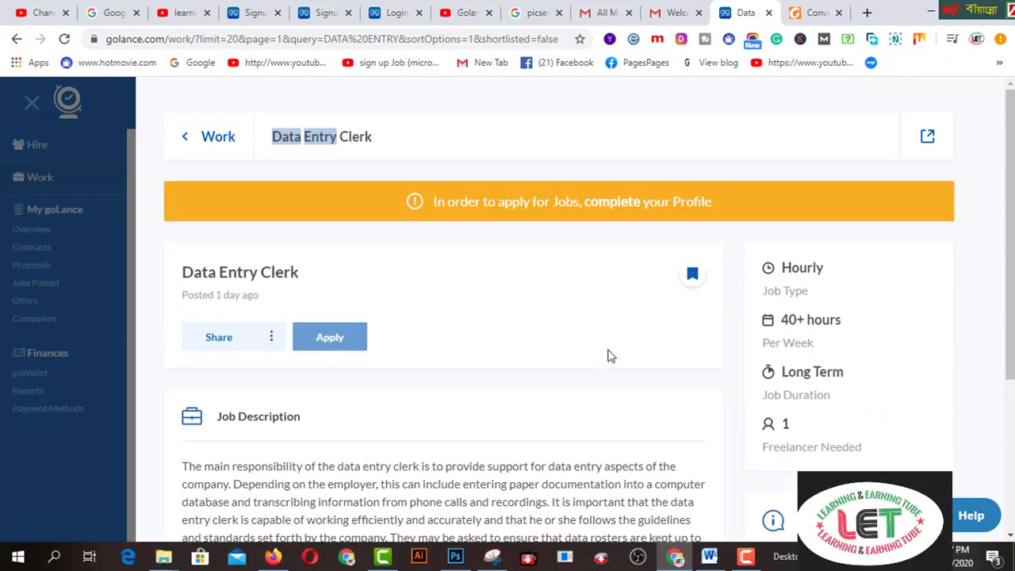
pyautogui.press('Escape')
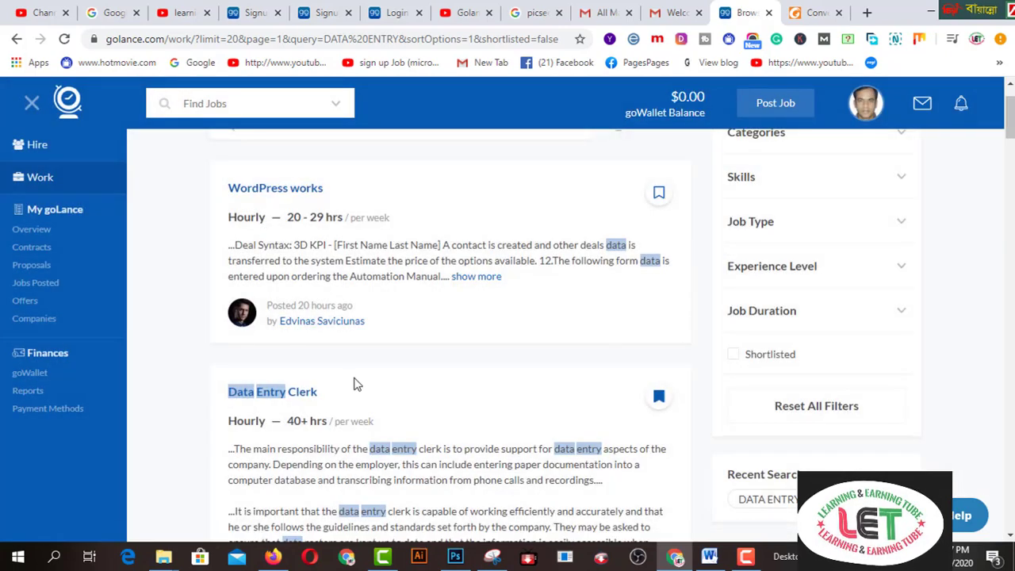
# - Go to the account's payment methods and start adding one for withdrawal
pyautogui.scroll(-1, 354, 383)
pyautogui.click(64, 414)
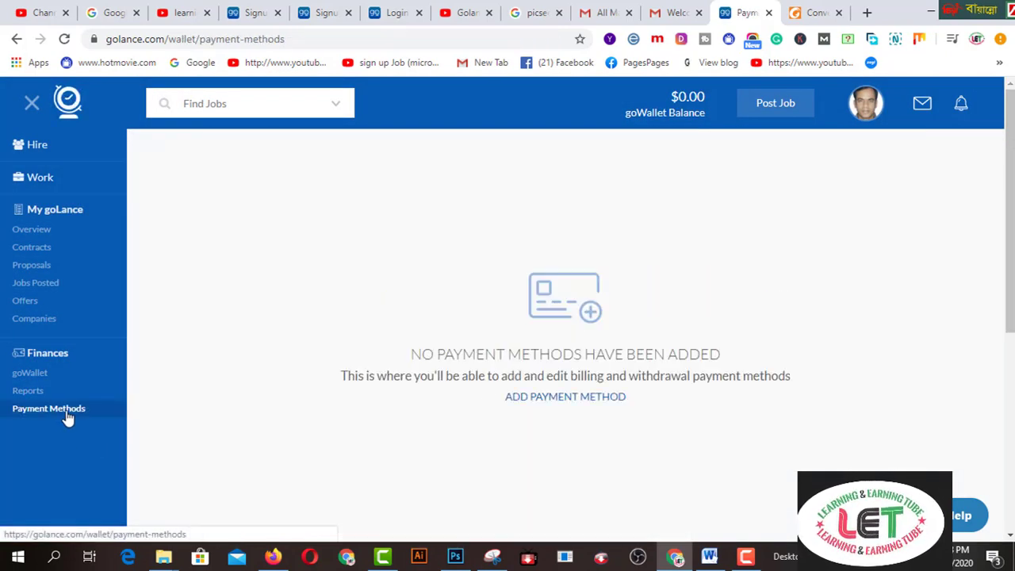
pyautogui.click(597, 396)
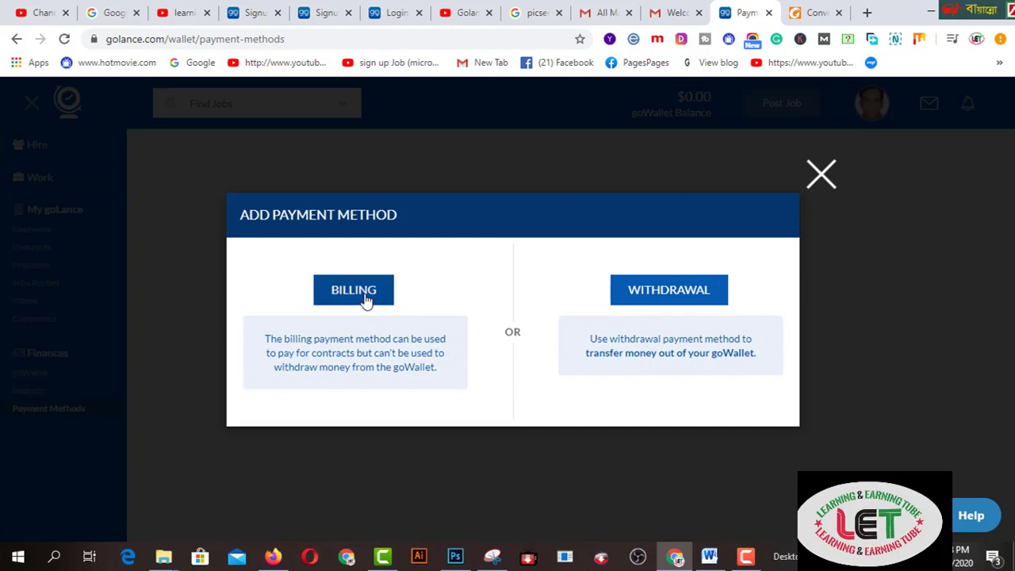
pyautogui.click(676, 297)
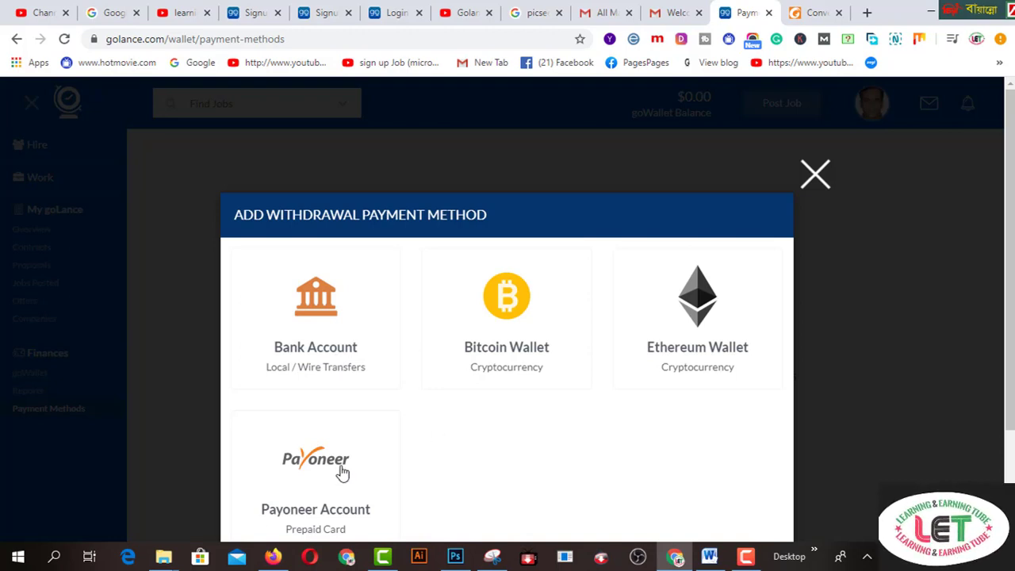
# - Choose Bitcoin Wallet as the withdrawal method and continue to its wallet address form
pyautogui.scroll(-1, 343, 472)
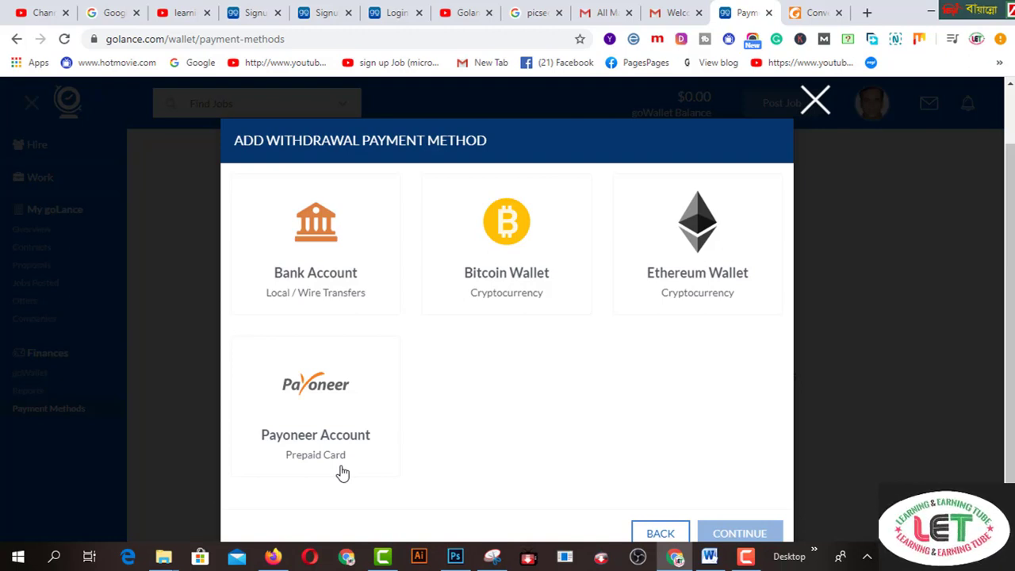
pyautogui.click(498, 279)
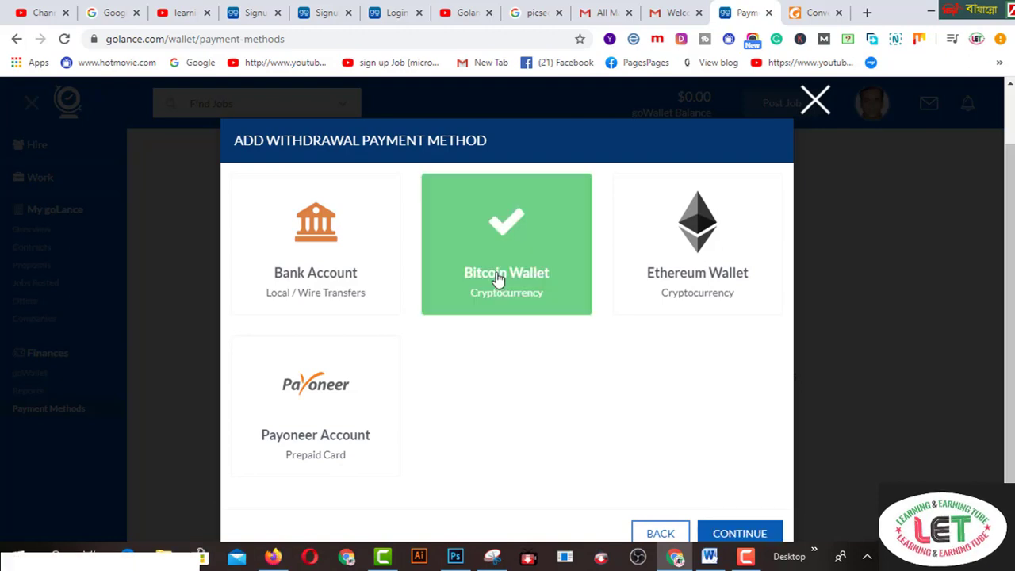
pyautogui.scroll(-1, 579, 390)
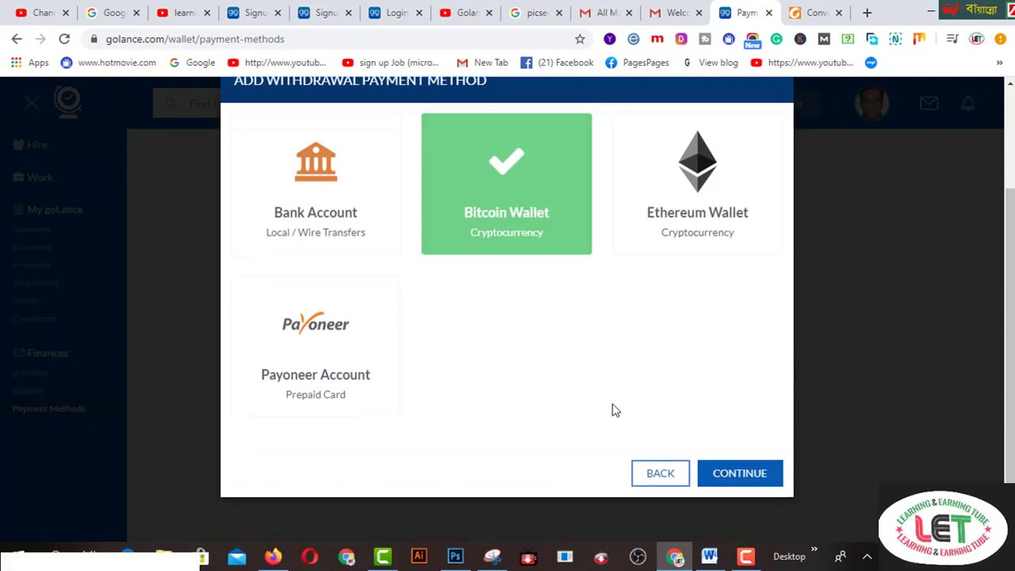
pyautogui.click(729, 473)
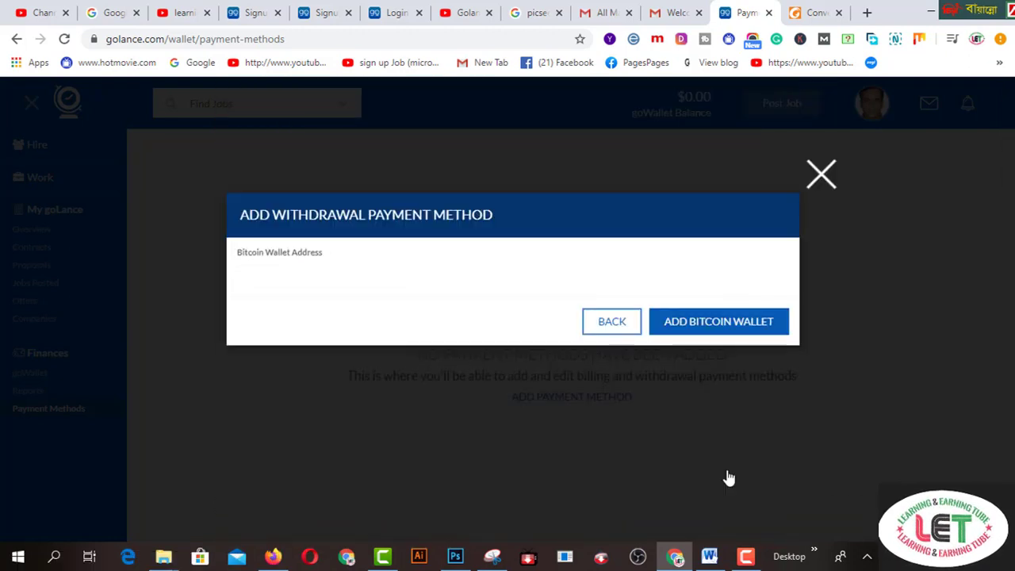
# - Return from the Bitcoin wallet address form to the withdrawal method choices, review them, and close the dialog without adding one
pyautogui.click(364, 278)
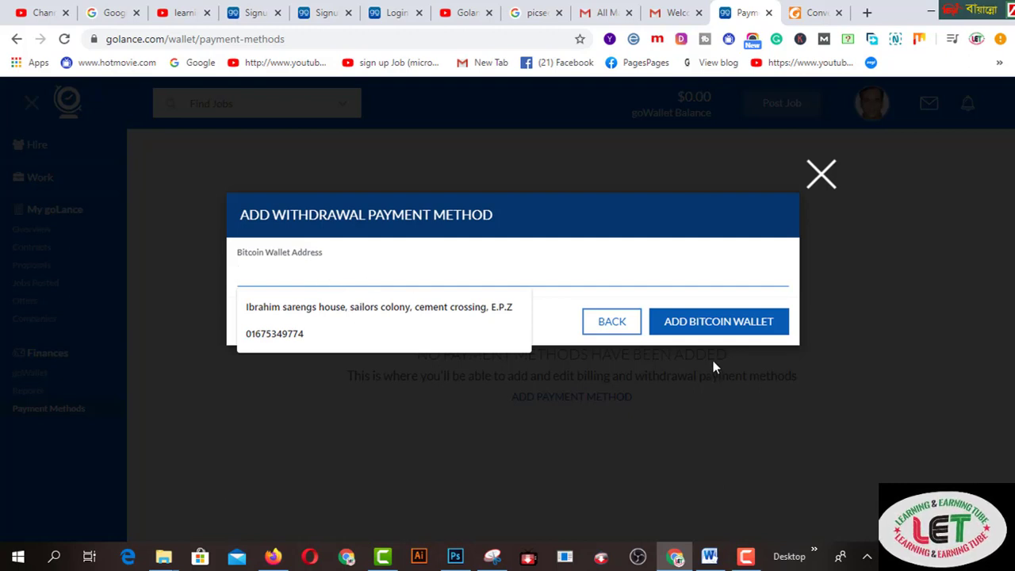
pyautogui.click(612, 322)
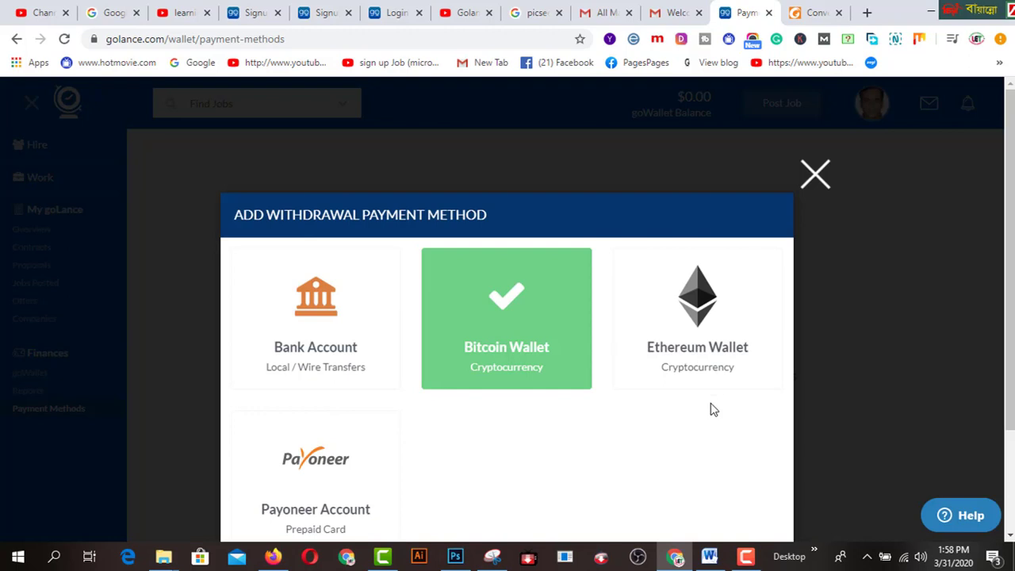
pyautogui.scroll(-2, 711, 408)
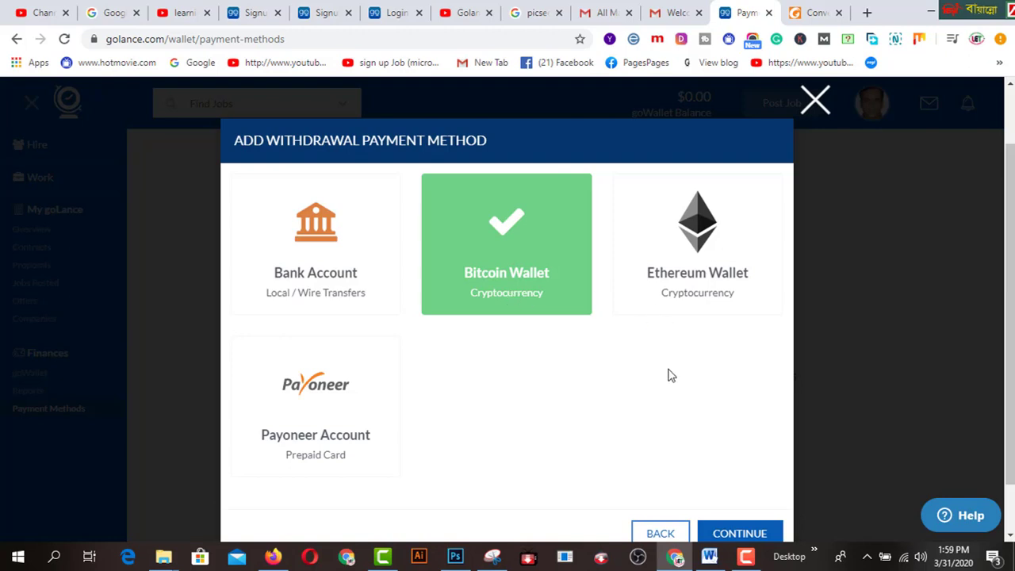
pyautogui.scroll(-1, 668, 375)
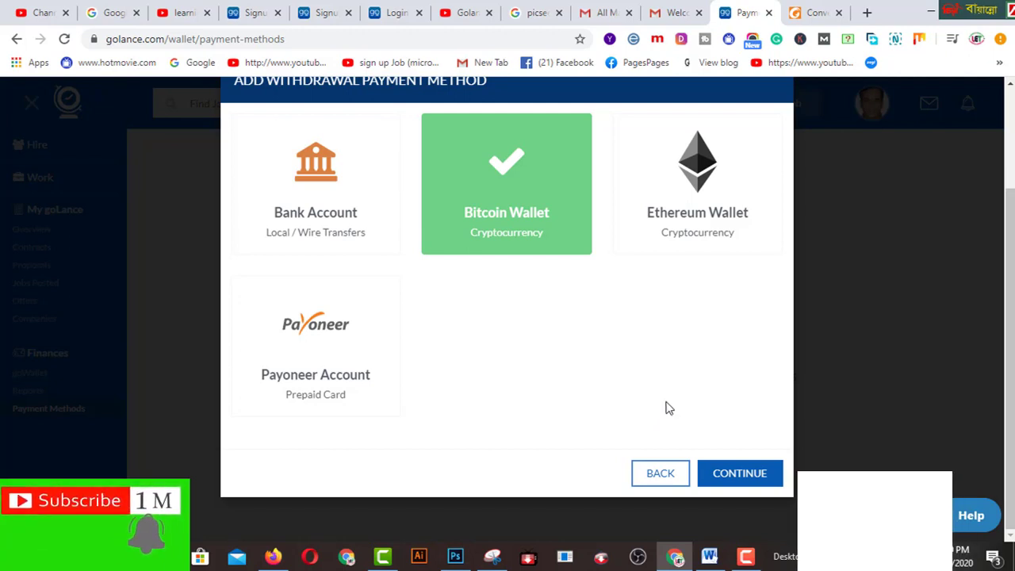
pyautogui.scroll(2, 669, 408)
pyautogui.scroll(-1, 687, 442)
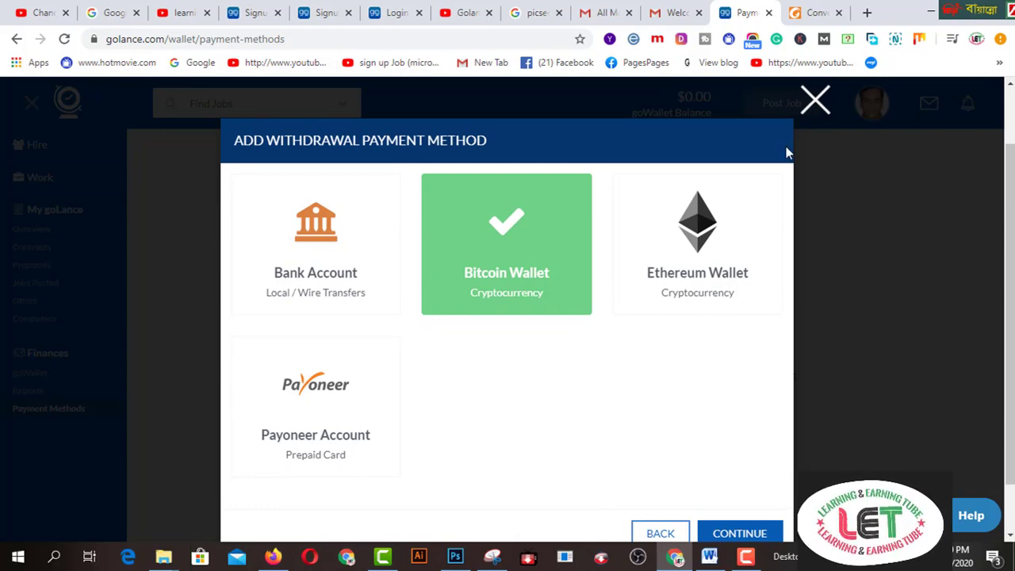
pyautogui.click(812, 106)
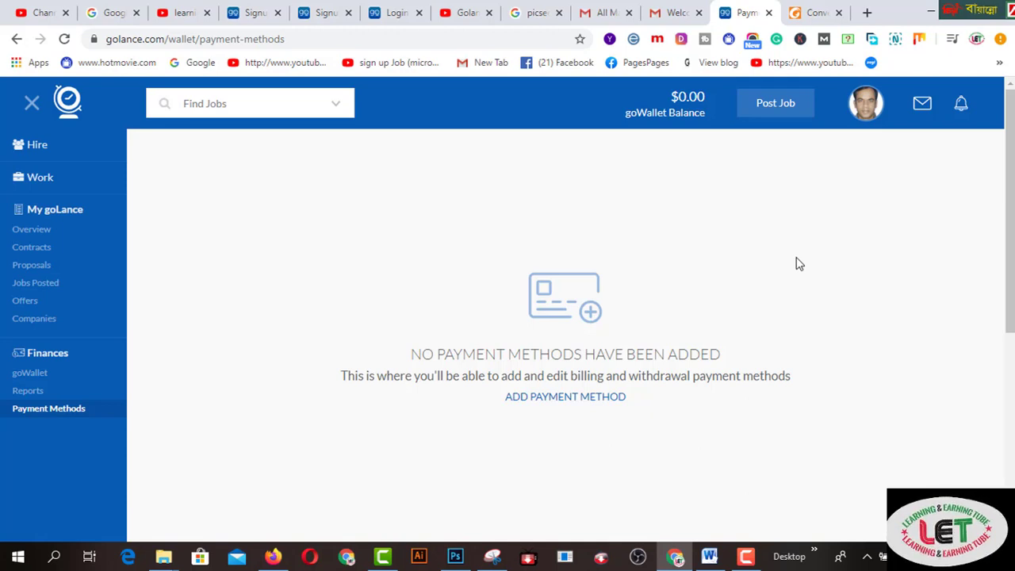
pyautogui.scroll(-5, 798, 264)
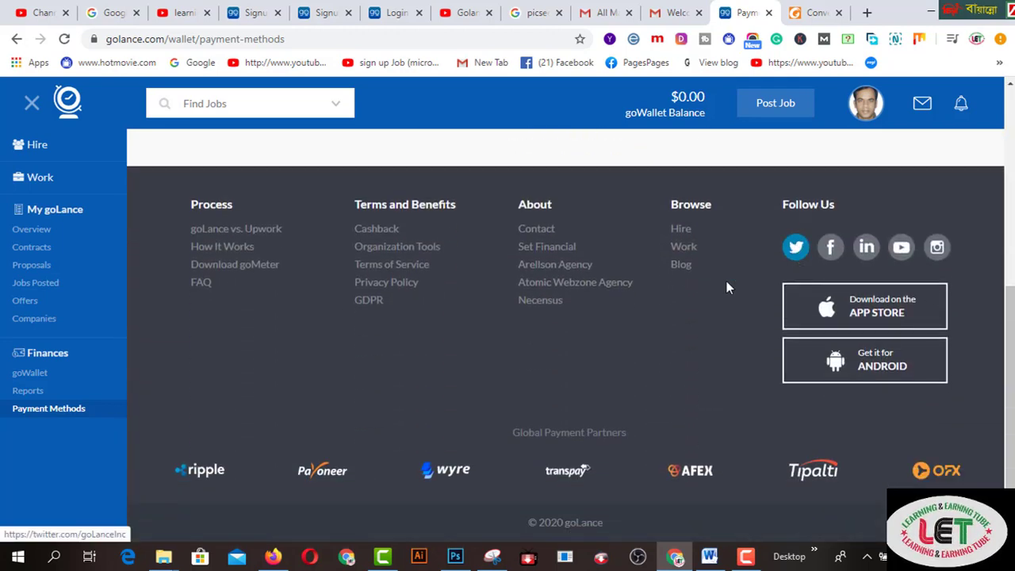
pyautogui.scroll(5, 664, 304)
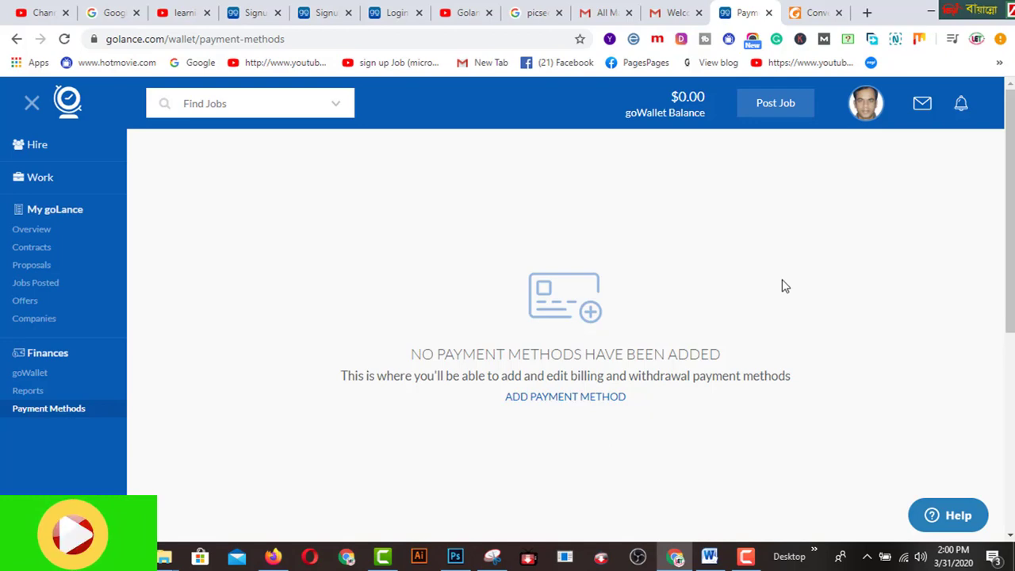
# - Switch to the open YouTube page showing the learning & earning tube channel's playlists
pyautogui.click(188, 16)
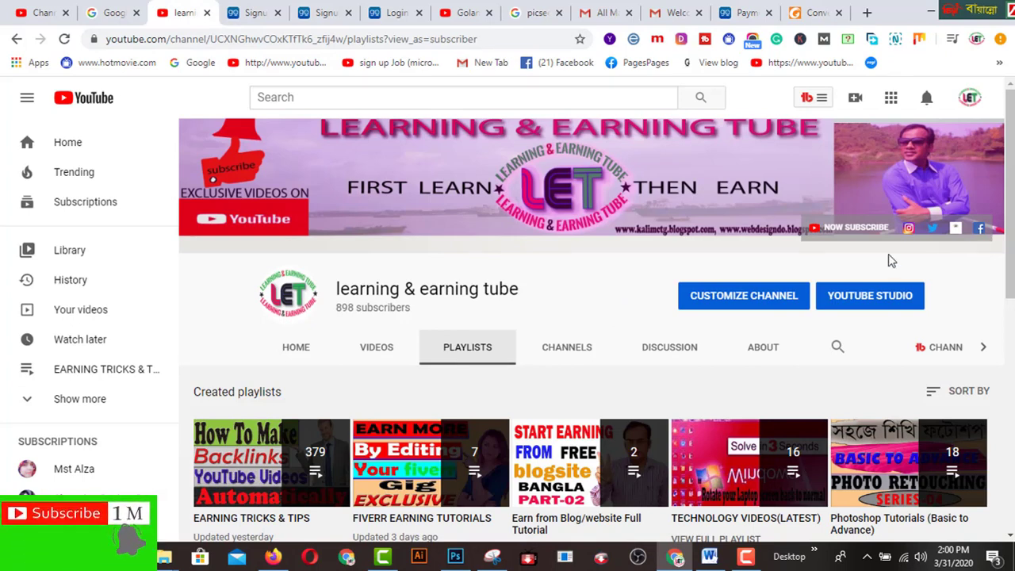
pyautogui.moveTo(870, 256)
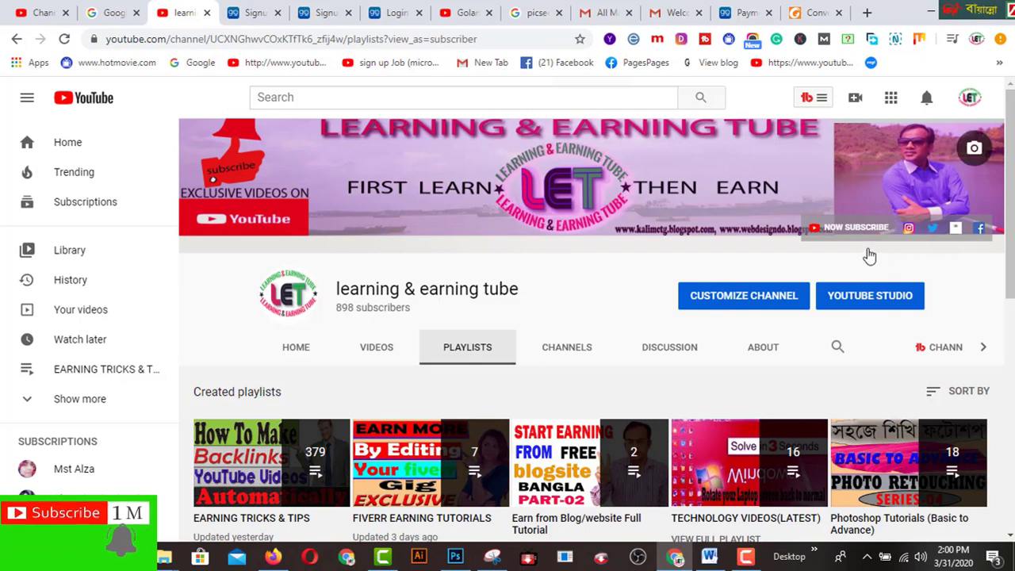